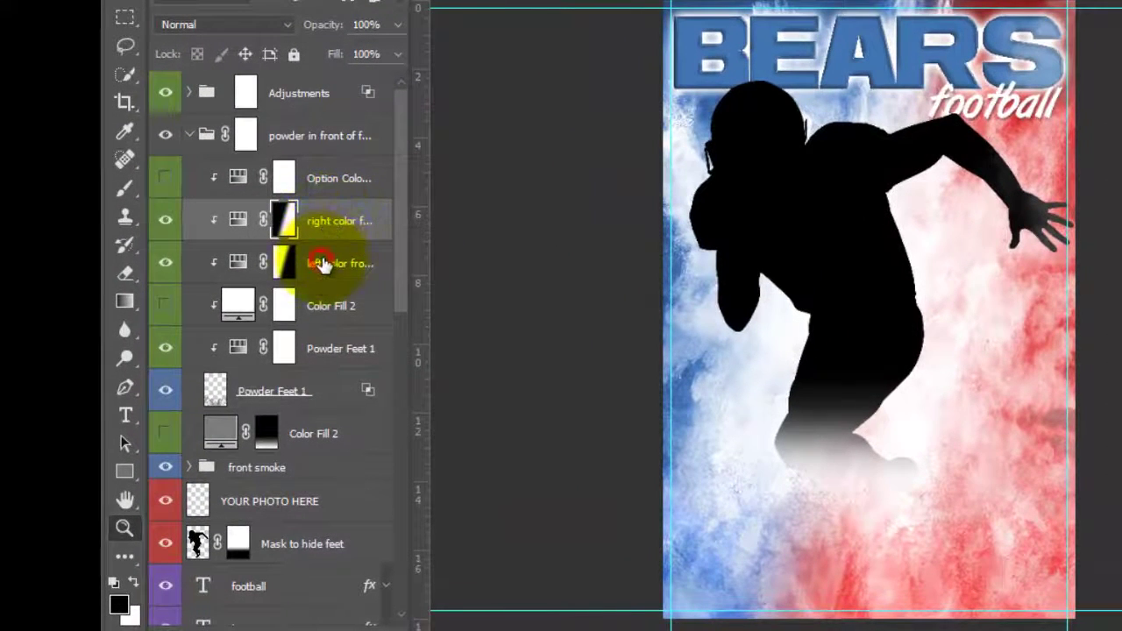
Step: Examine the left front color layer, the Mask to hide feet layer and the football and bears text layers
{"action": "left_click", "coordinate": [327, 259]}
{"action": "scroll", "coordinate": [329, 261], "scroll_direction": "down", "scroll_amount": 3}
{"action": "scroll", "coordinate": [329, 261], "scroll_direction": "down", "scroll_amount": 1}
{"action": "left_click", "coordinate": [365, 250]}
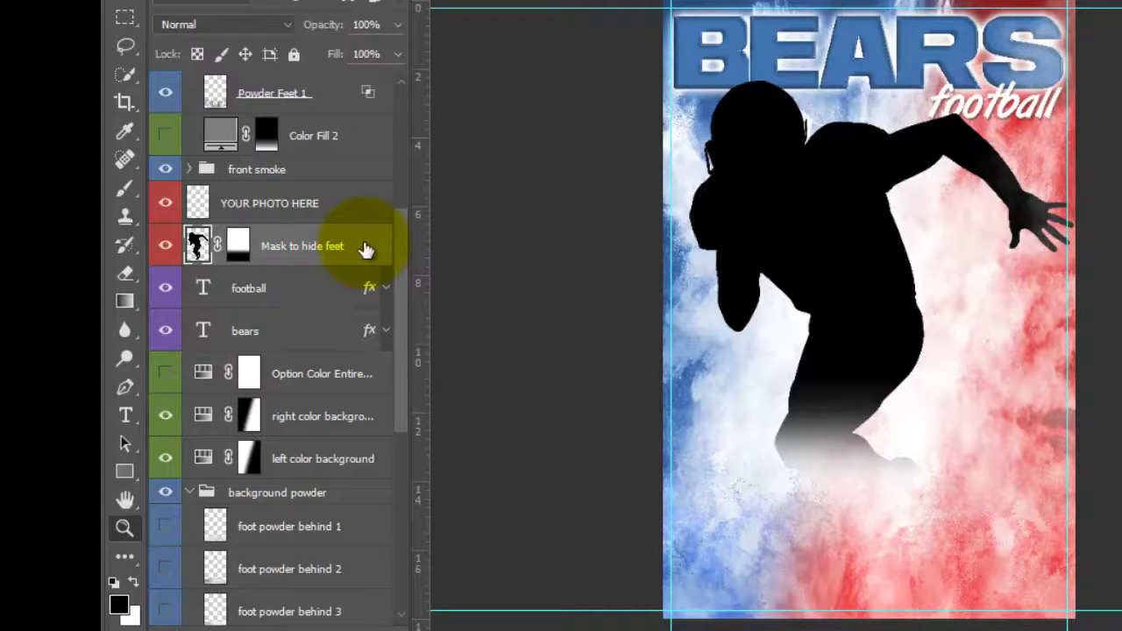
{"action": "left_click", "coordinate": [302, 293]}
{"action": "left_click", "coordinate": [285, 326]}
{"action": "left_click", "coordinate": [295, 296]}
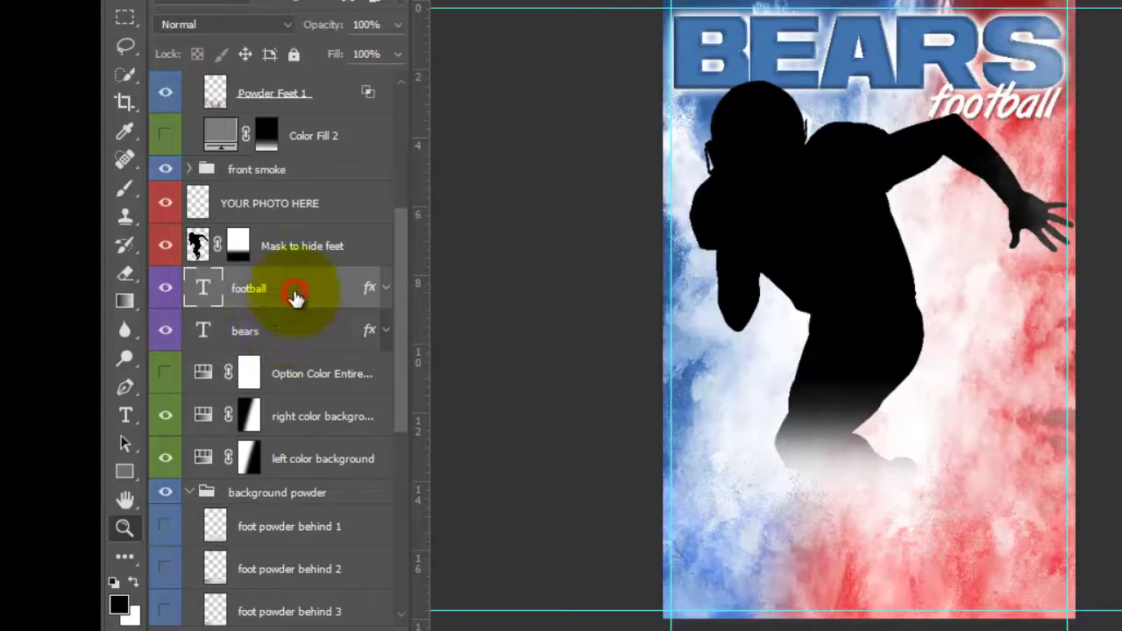
{"action": "left_click", "coordinate": [295, 333]}
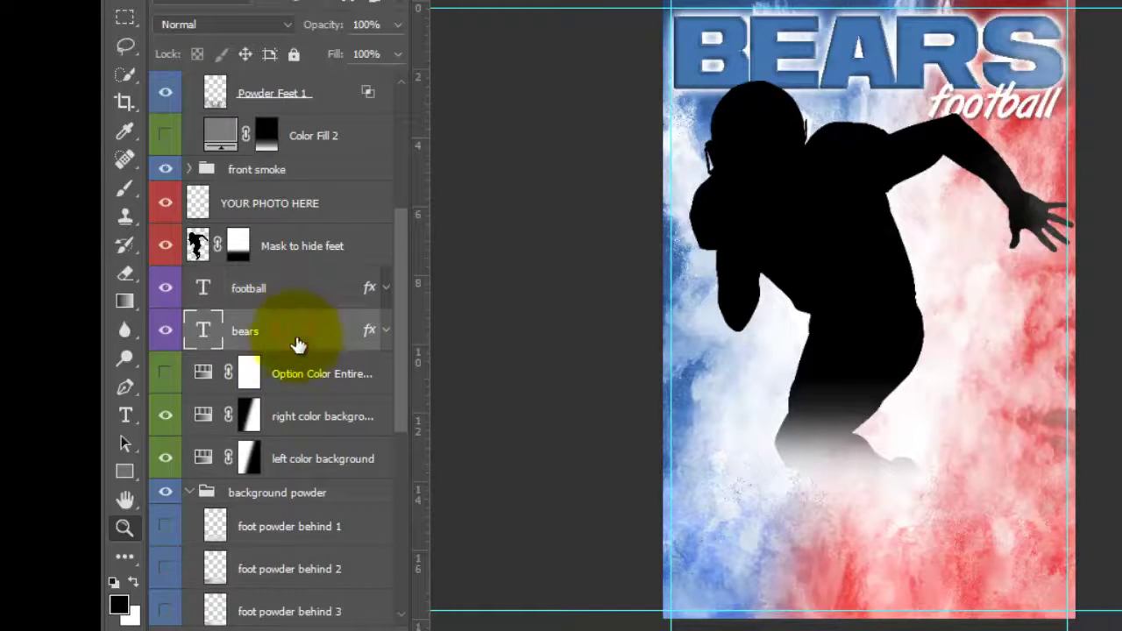
Step: Look through the background color adjustments, the background powder group and the Background Color layer at the base of the layer stack
{"action": "scroll", "coordinate": [322, 306], "scroll_direction": "down", "scroll_amount": 3}
{"action": "left_click", "coordinate": [324, 298]}
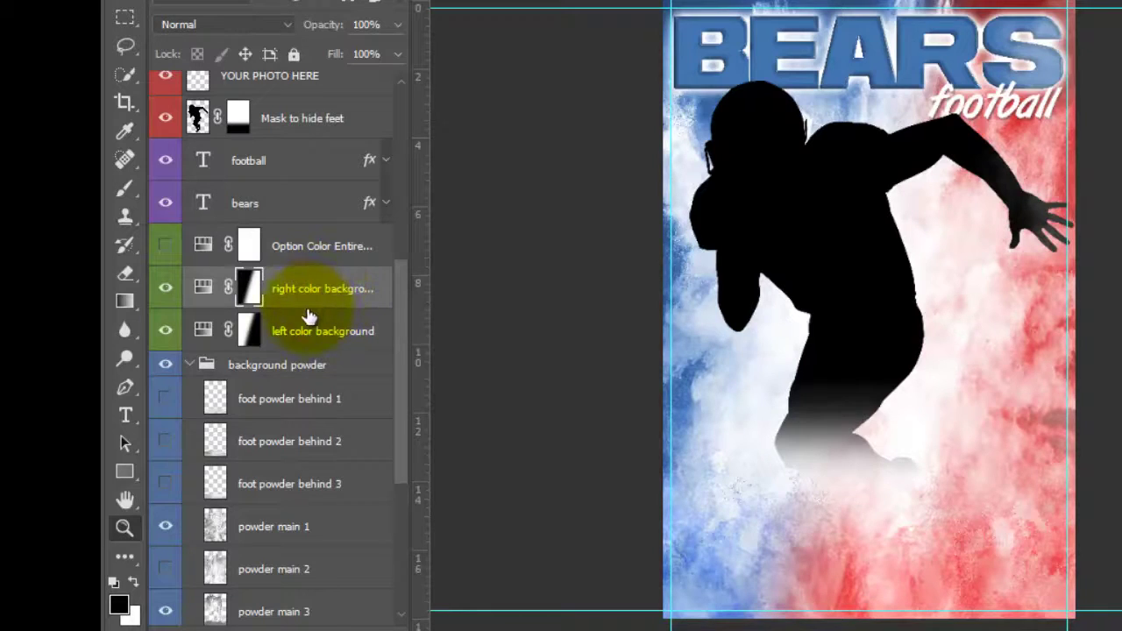
{"action": "scroll", "coordinate": [289, 315], "scroll_direction": "down", "scroll_amount": 6}
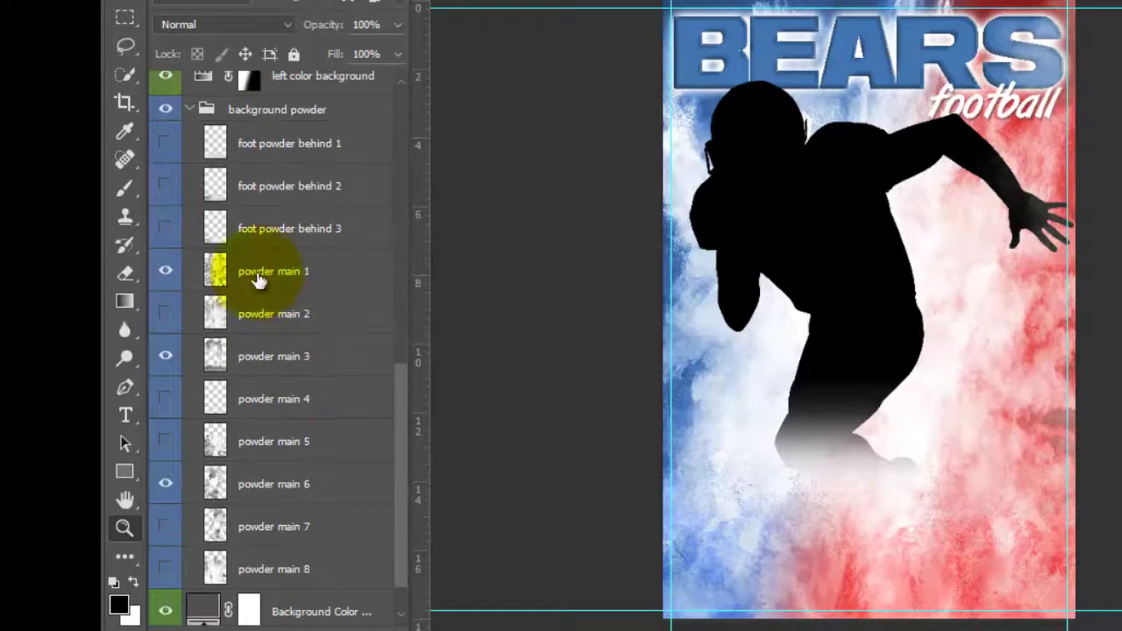
{"action": "scroll", "coordinate": [232, 421], "scroll_direction": "down", "scroll_amount": 1}
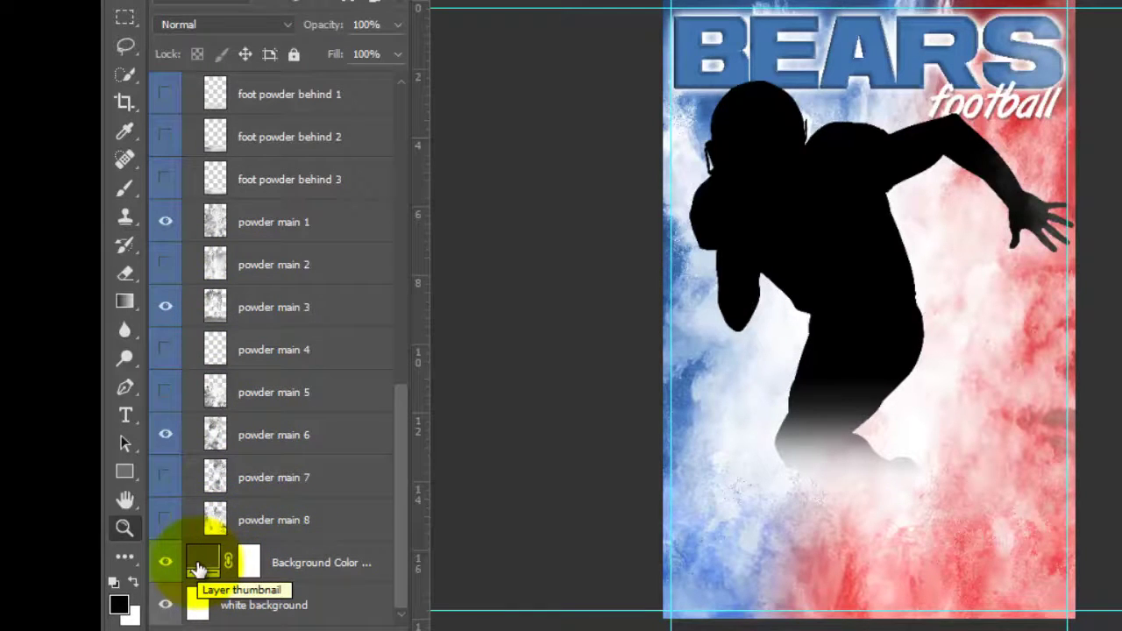
{"action": "scroll", "coordinate": [359, 483], "scroll_direction": "up", "scroll_amount": 14}
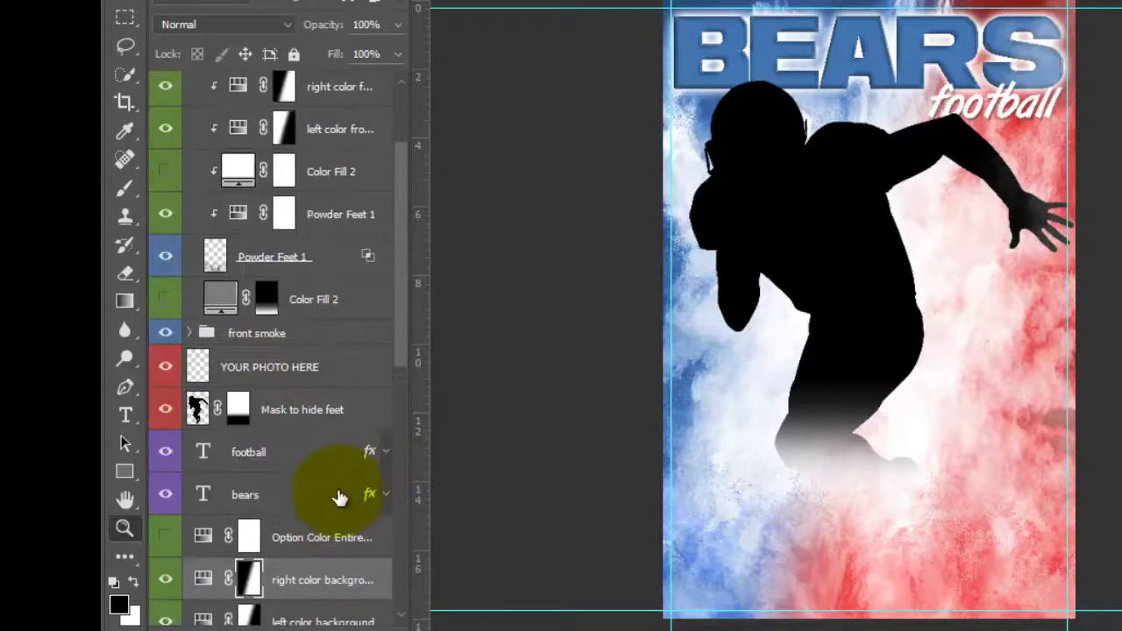
{"action": "scroll", "coordinate": [340, 497], "scroll_direction": "up", "scroll_amount": 3}
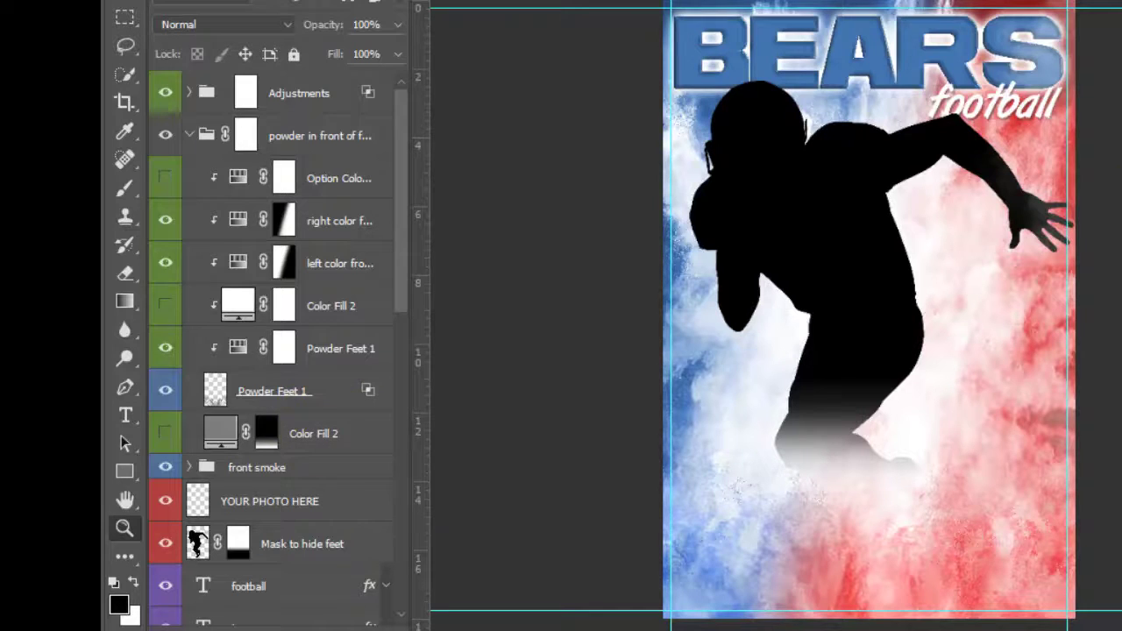
Step: Make YOUR PHOTO HERE the active layer in the poster and float 7.psd in its own window
{"action": "scroll", "coordinate": [272, 351], "scroll_direction": "down", "scroll_amount": 3}
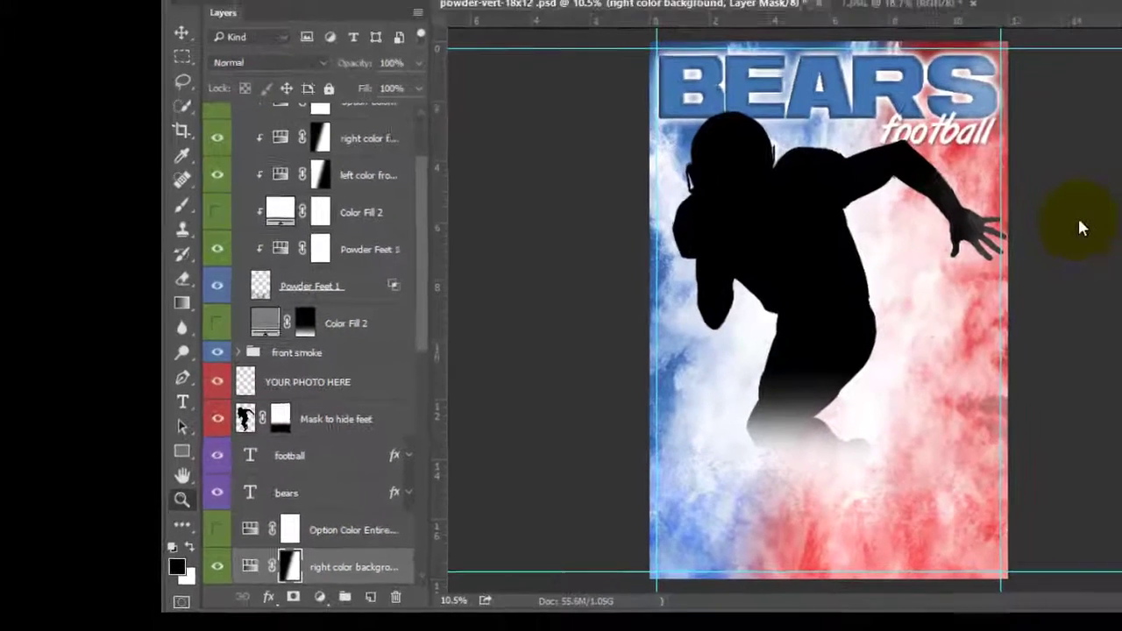
{"action": "scroll", "coordinate": [379, 291], "scroll_direction": "down", "scroll_amount": 2}
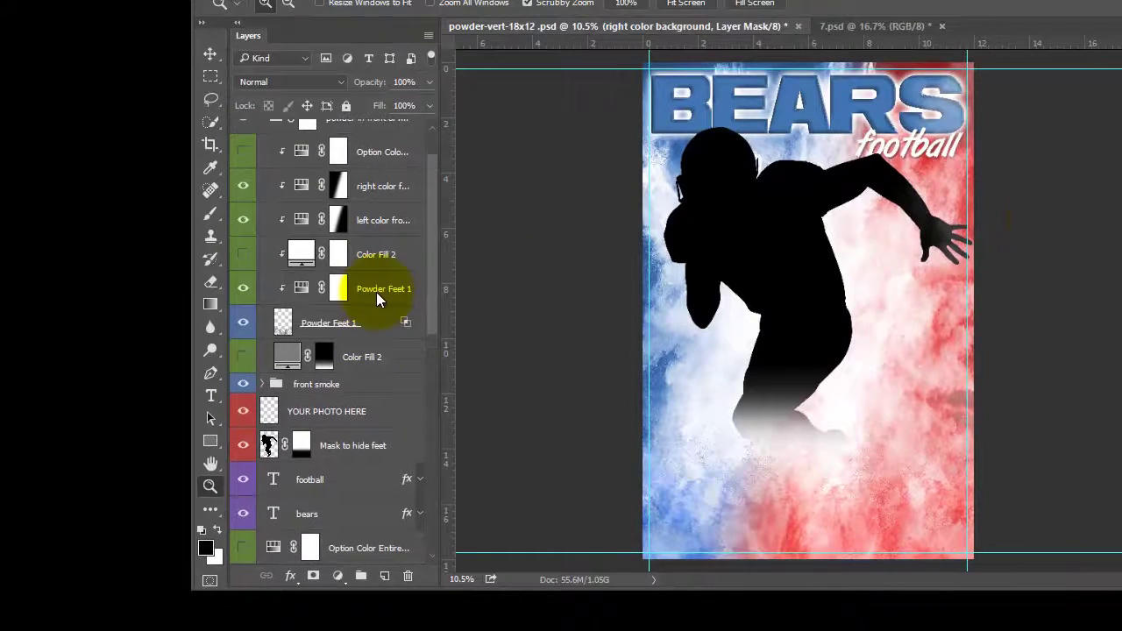
{"action": "left_click", "coordinate": [388, 312]}
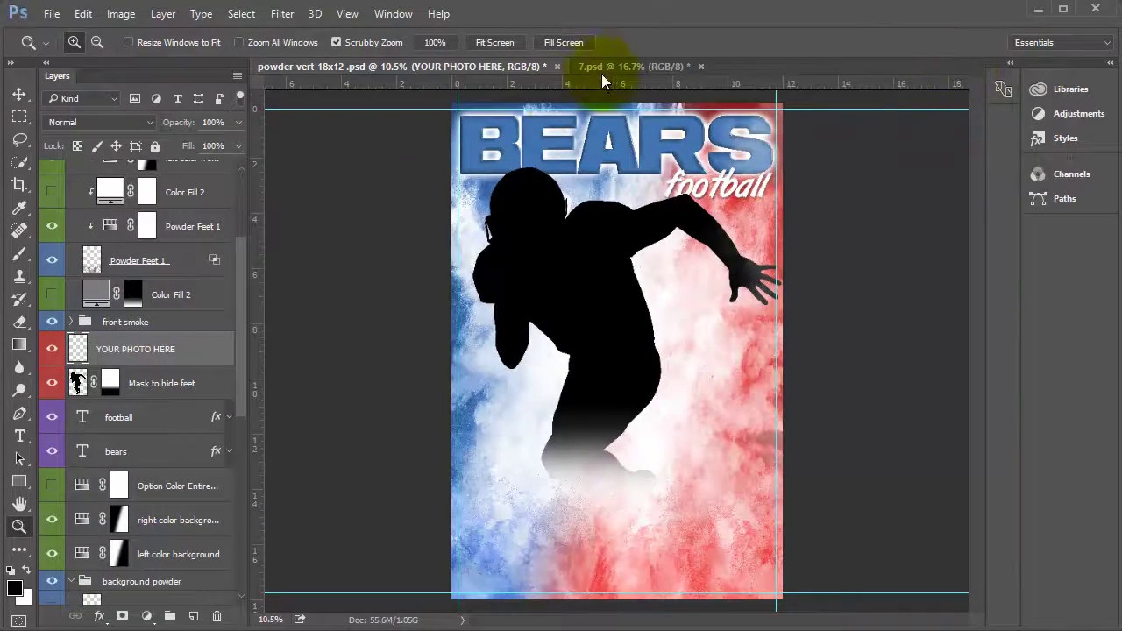
{"action": "left_click", "coordinate": [622, 67]}
{"action": "left_click_drag", "start_coordinate": [628, 66], "coordinate": [762, 98]}
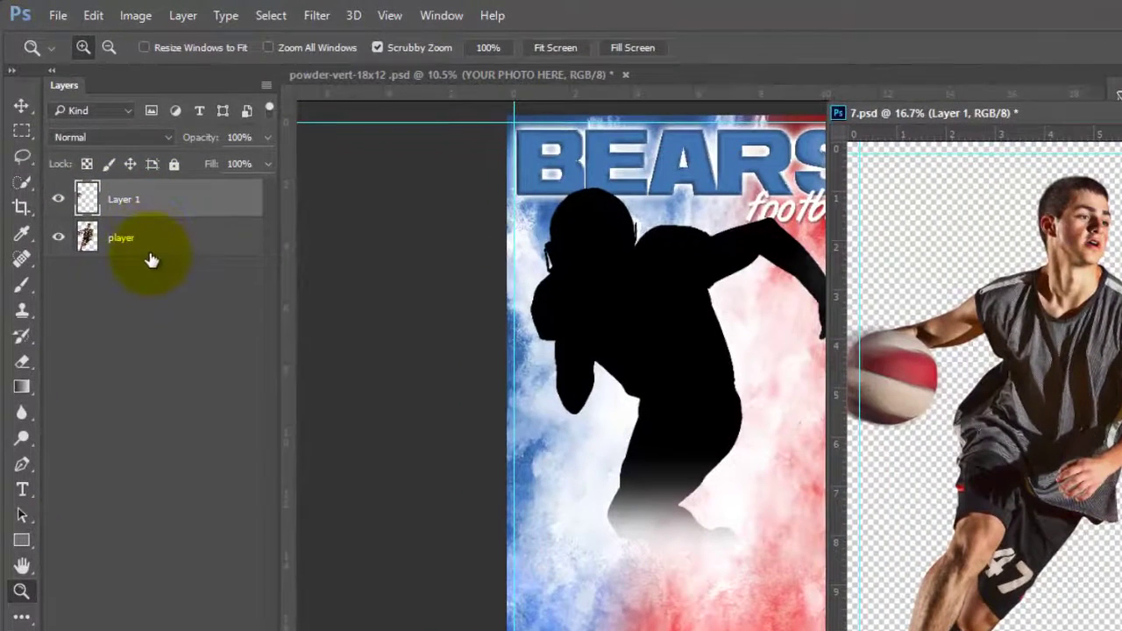
Step: Copy both Layer 1 and player from 7.psd into the powder-vert-18x12 poster, then move the 7.psd window out of the way
{"action": "left_click", "coordinate": [145, 238], "text": "shift"}
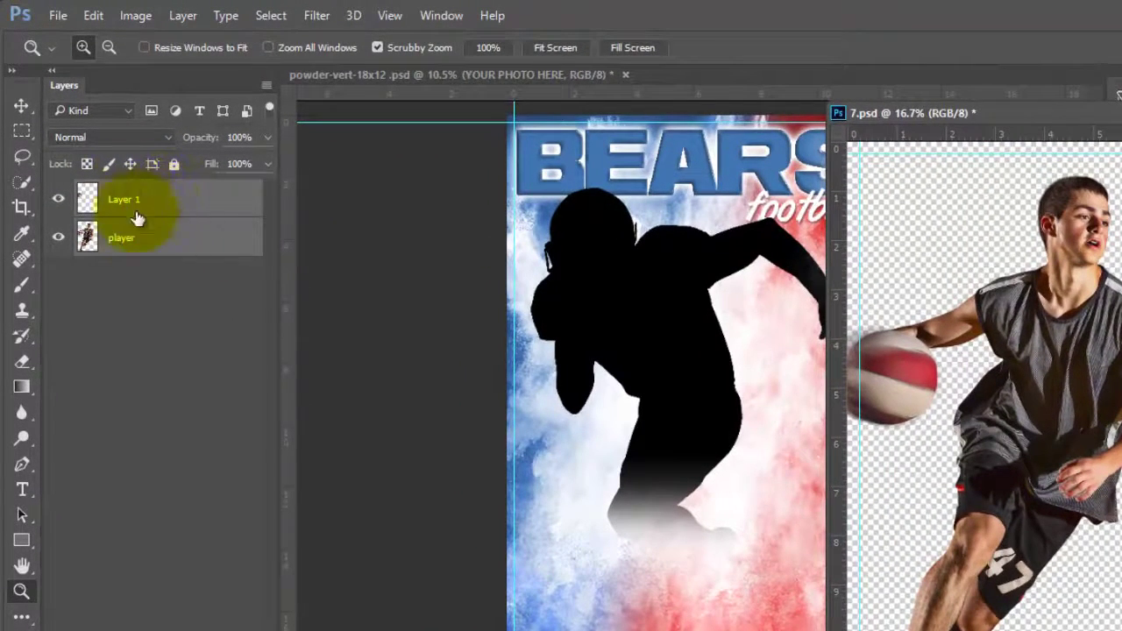
{"action": "left_click_drag", "start_coordinate": [179, 228], "coordinate": [745, 333]}
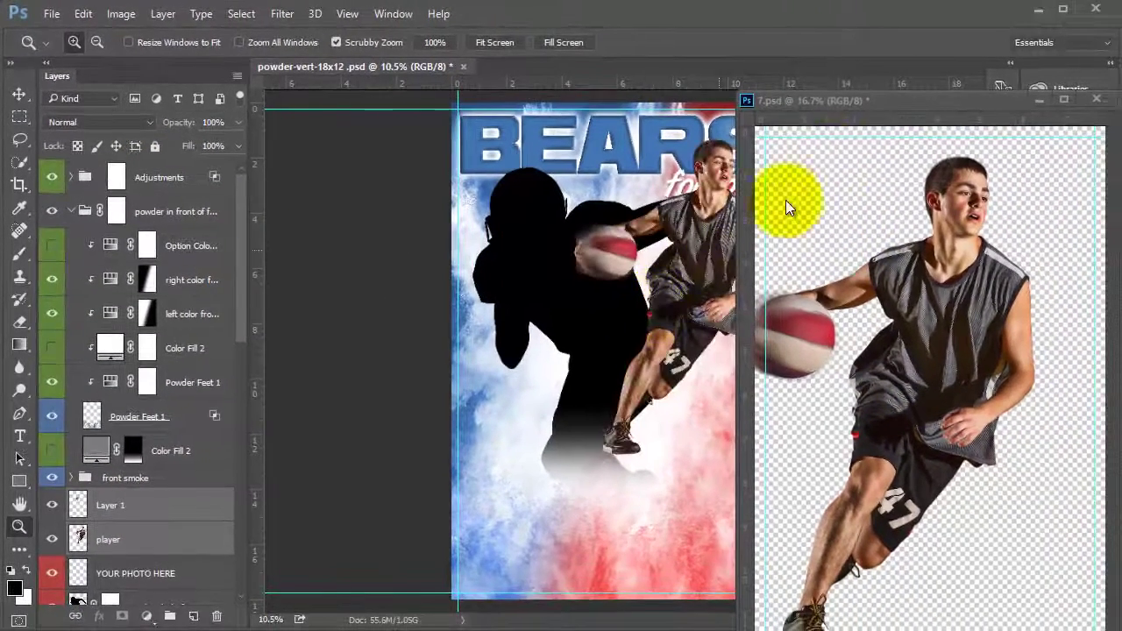
{"action": "left_click_drag", "start_coordinate": [874, 104], "coordinate": [1120, 230]}
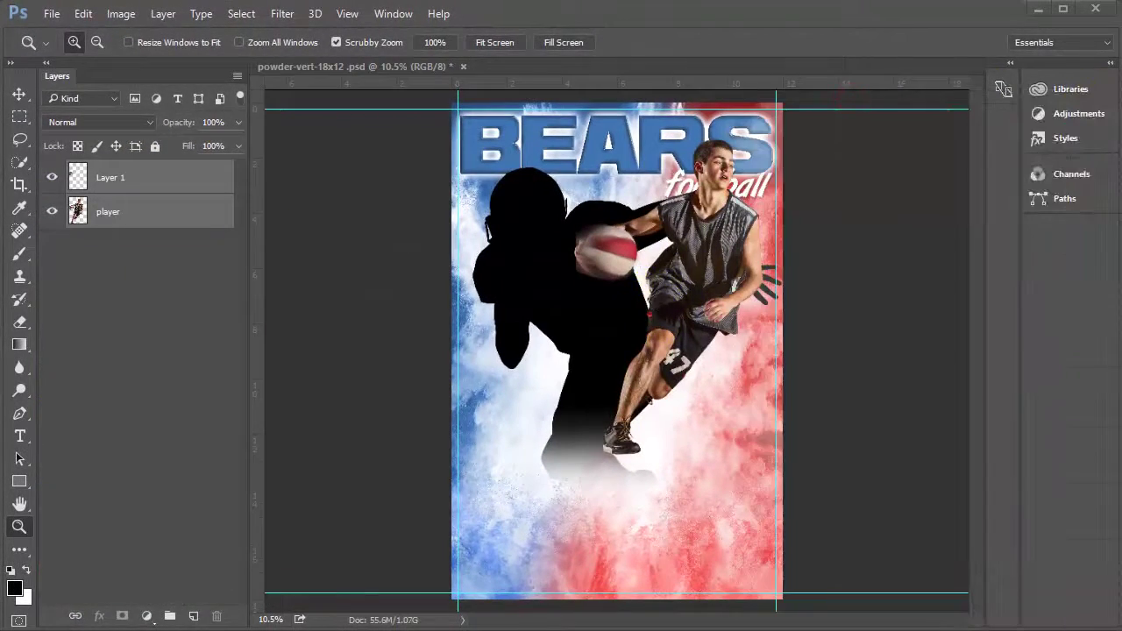
{"action": "left_click", "coordinate": [824, 308]}
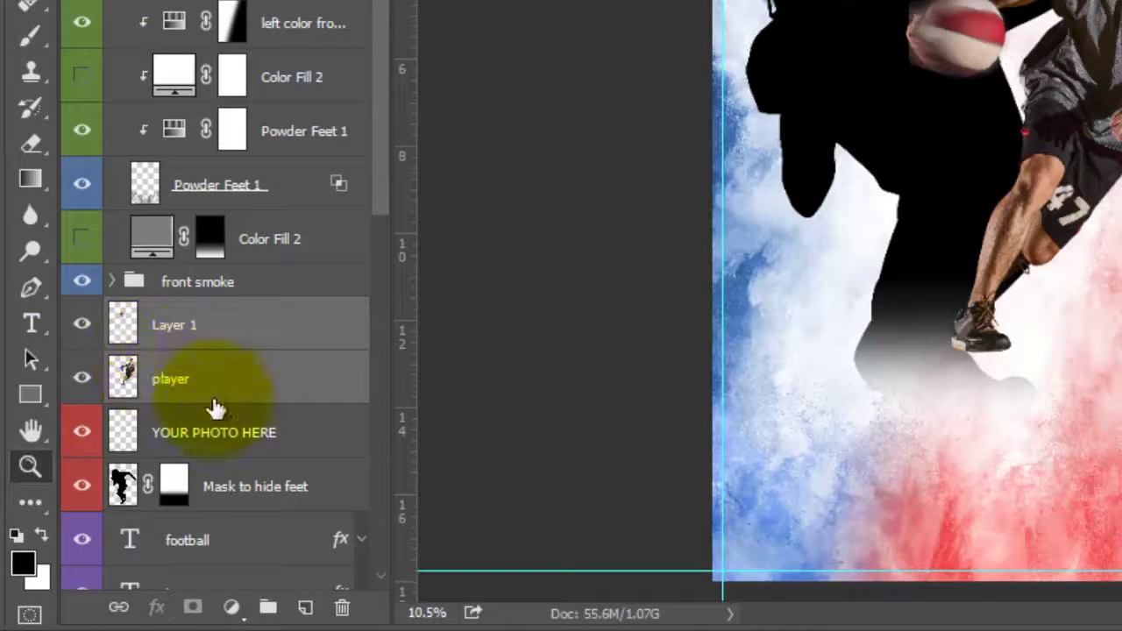
Step: Hide the Mask to hide feet layer and enlarge the basketball player and ball to about 174%, spanning the poster's width
{"action": "left_click", "coordinate": [81, 487]}
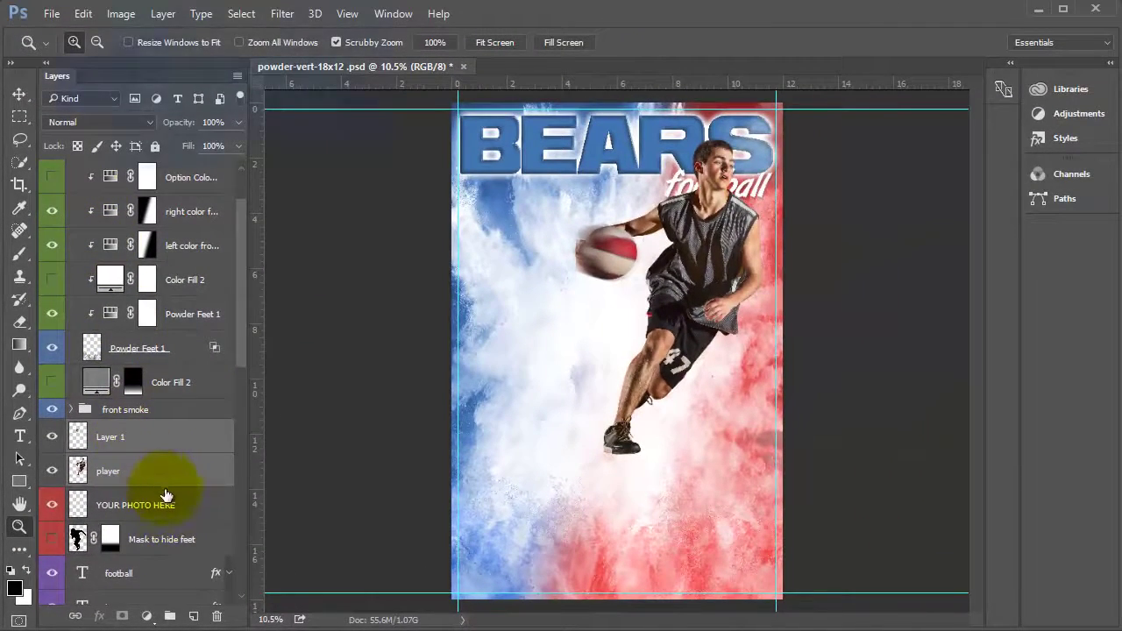
{"action": "left_click", "coordinate": [20, 94]}
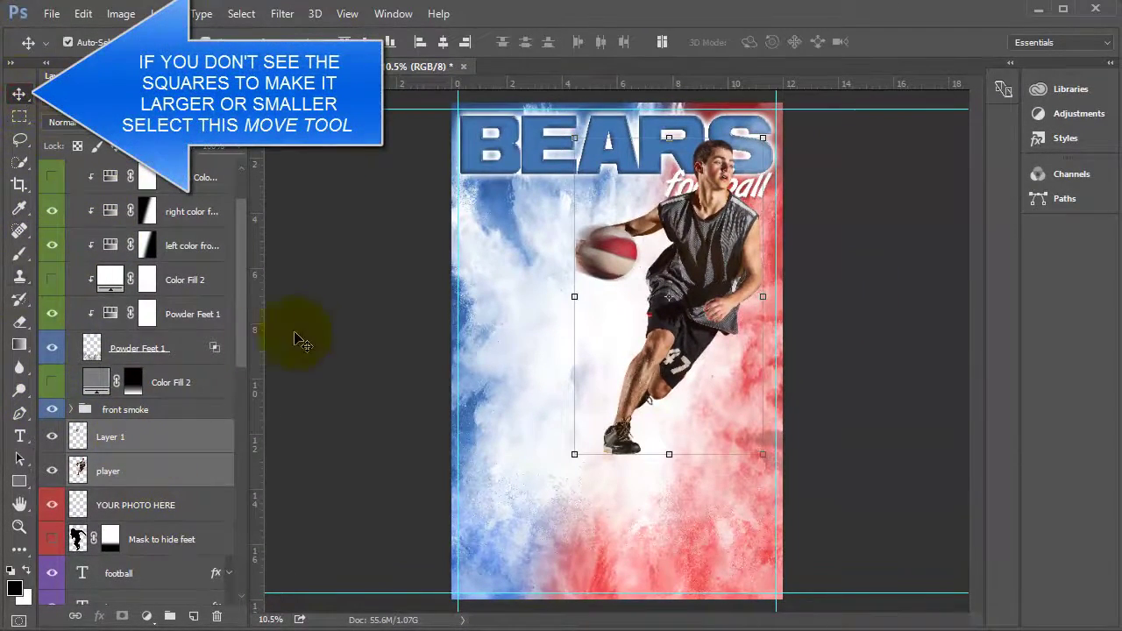
{"action": "left_click", "coordinate": [575, 456]}
{"action": "left_click_drag", "start_coordinate": [575, 457], "coordinate": [479, 602]}
{"action": "left_click_drag", "start_coordinate": [762, 137], "coordinate": [792, 117]}
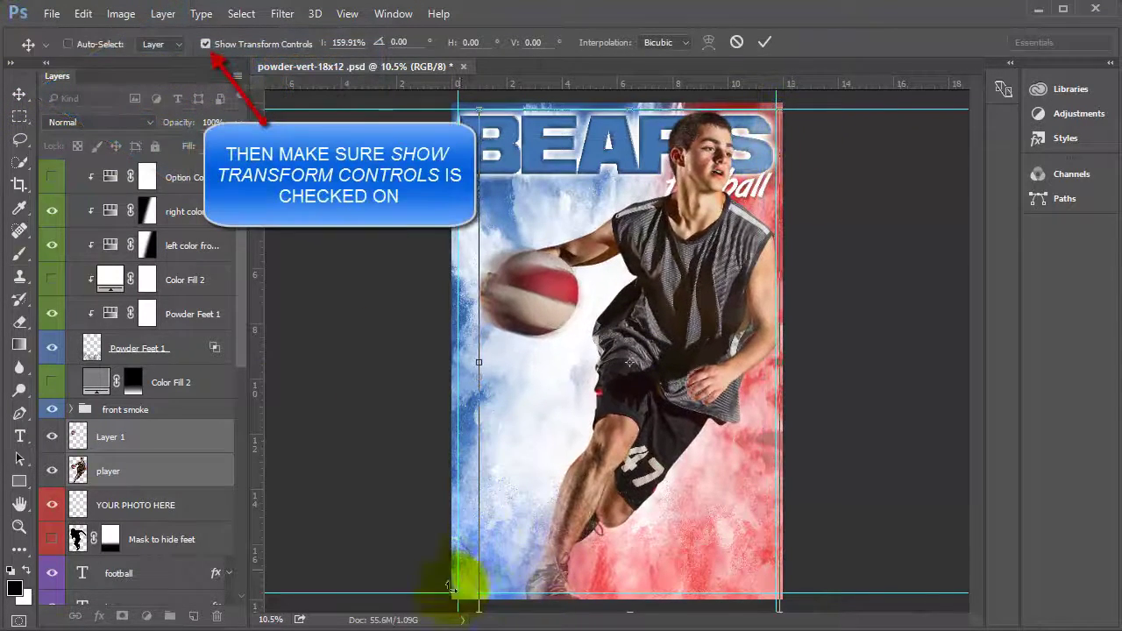
{"action": "left_click_drag", "start_coordinate": [478, 605], "coordinate": [453, 605]}
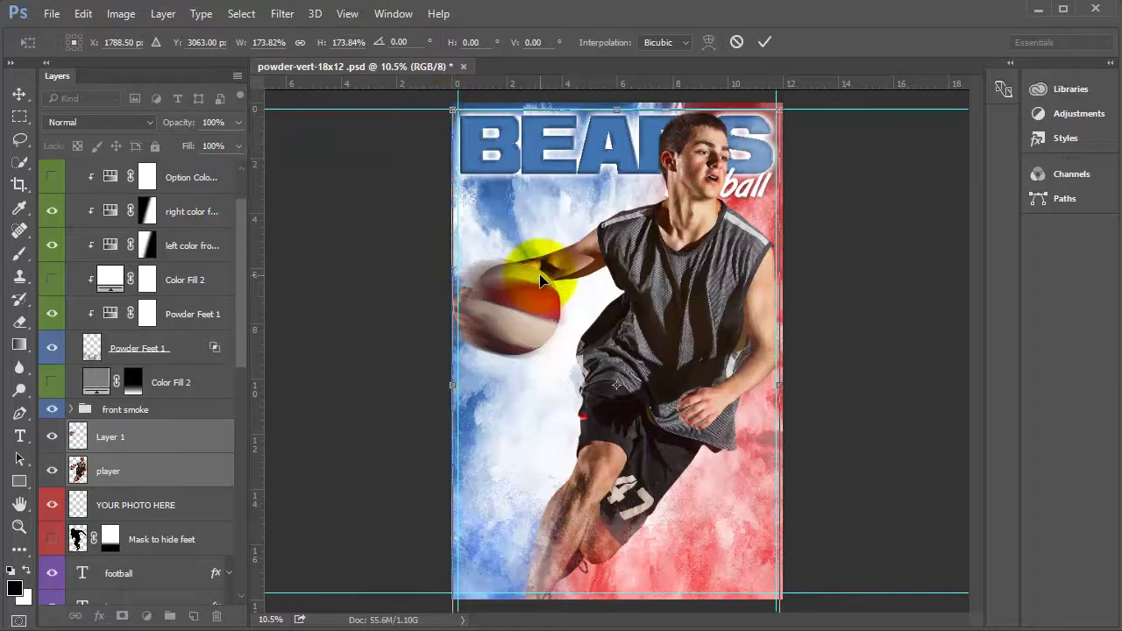
{"action": "scroll", "coordinate": [540, 281], "scroll_direction": "down", "scroll_amount": 2}
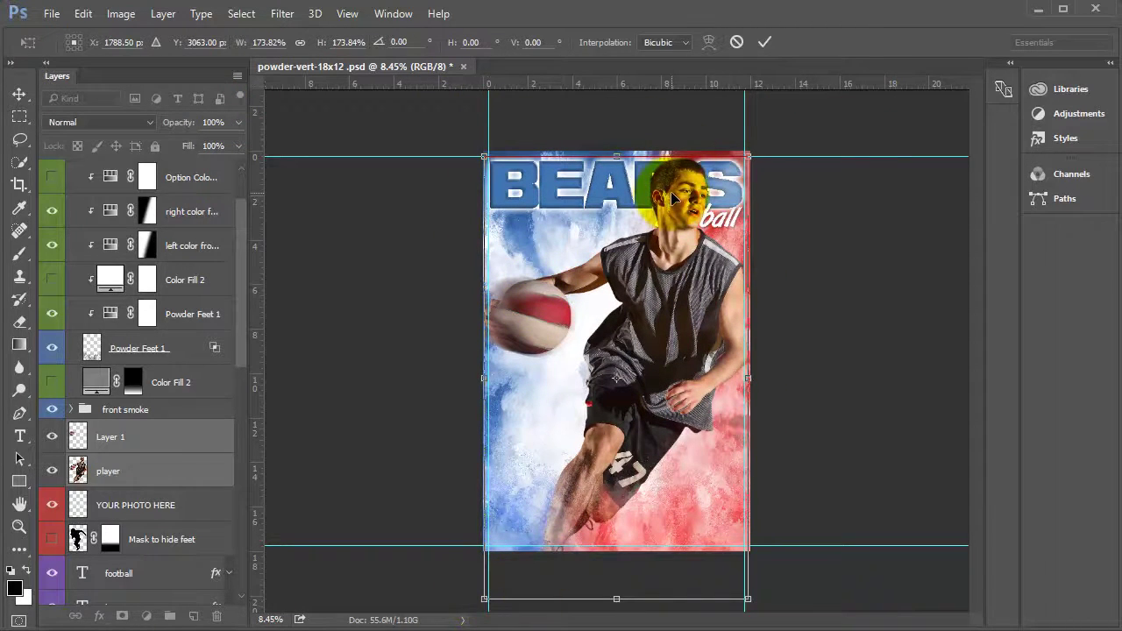
{"action": "key", "text": "Return"}
Step: Move the layer mask from Mask to hide feet onto the player layer and make that mask active
{"action": "left_click", "coordinate": [209, 544]}
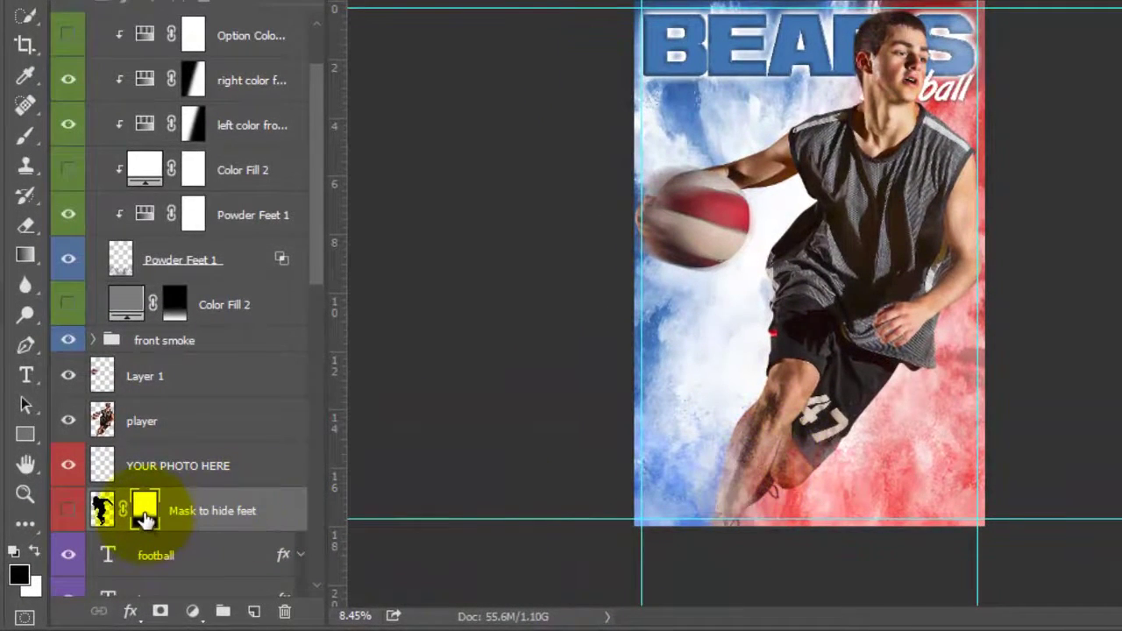
{"action": "left_click_drag", "start_coordinate": [143, 512], "coordinate": [145, 429]}
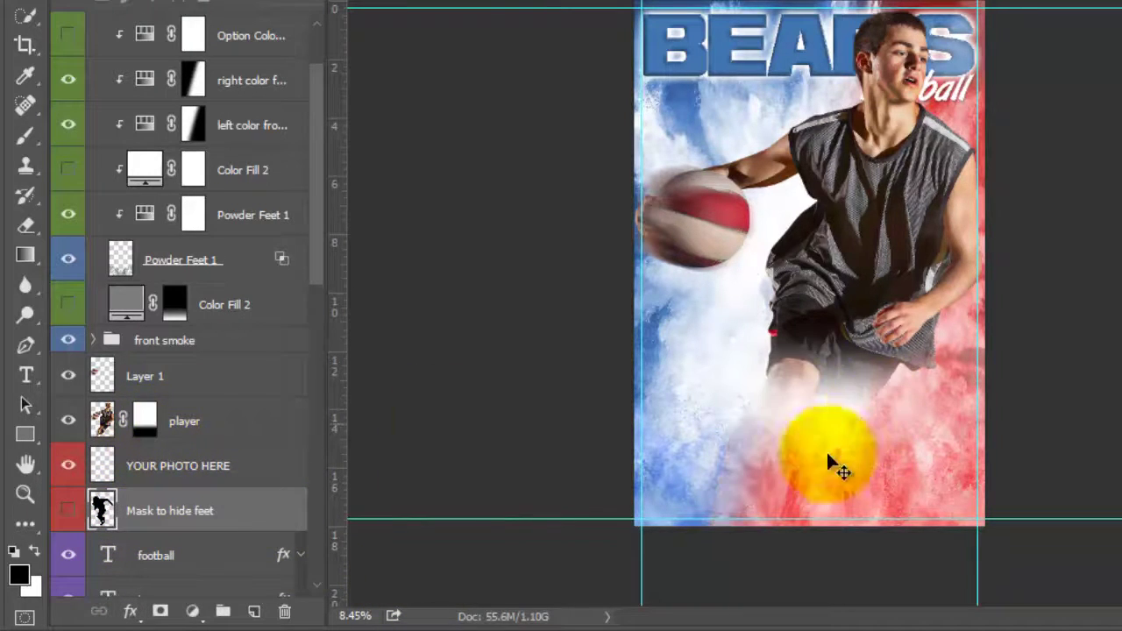
{"action": "left_click", "coordinate": [146, 420]}
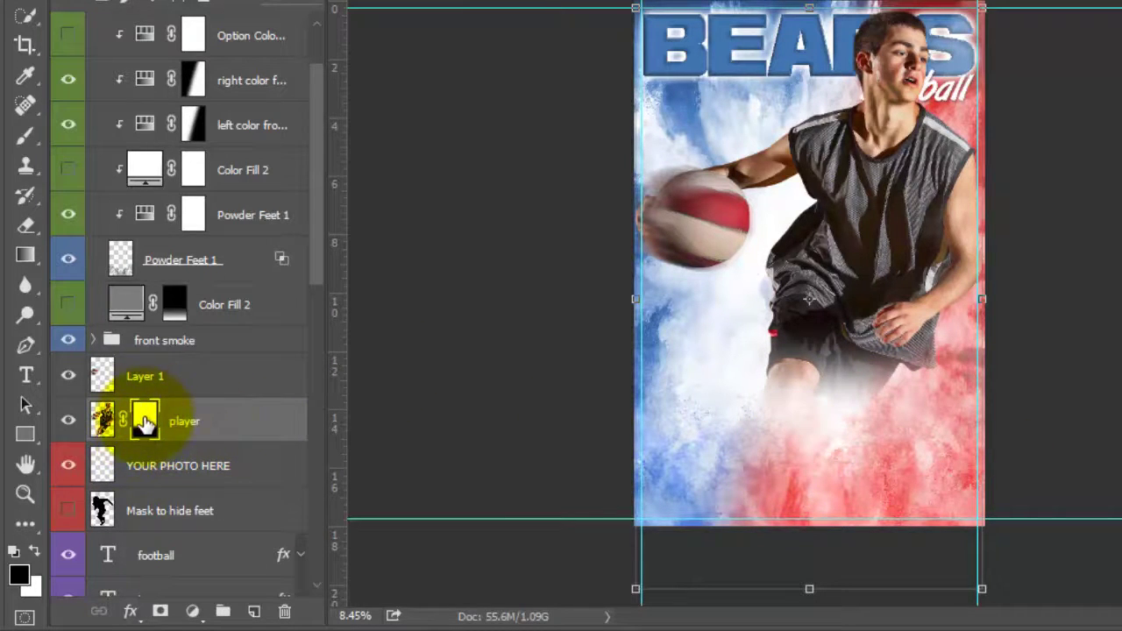
Step: Paint white with a soft brush on the player mask to partly reveal the legs, and check the mask on its own
{"action": "left_click", "coordinate": [21, 140]}
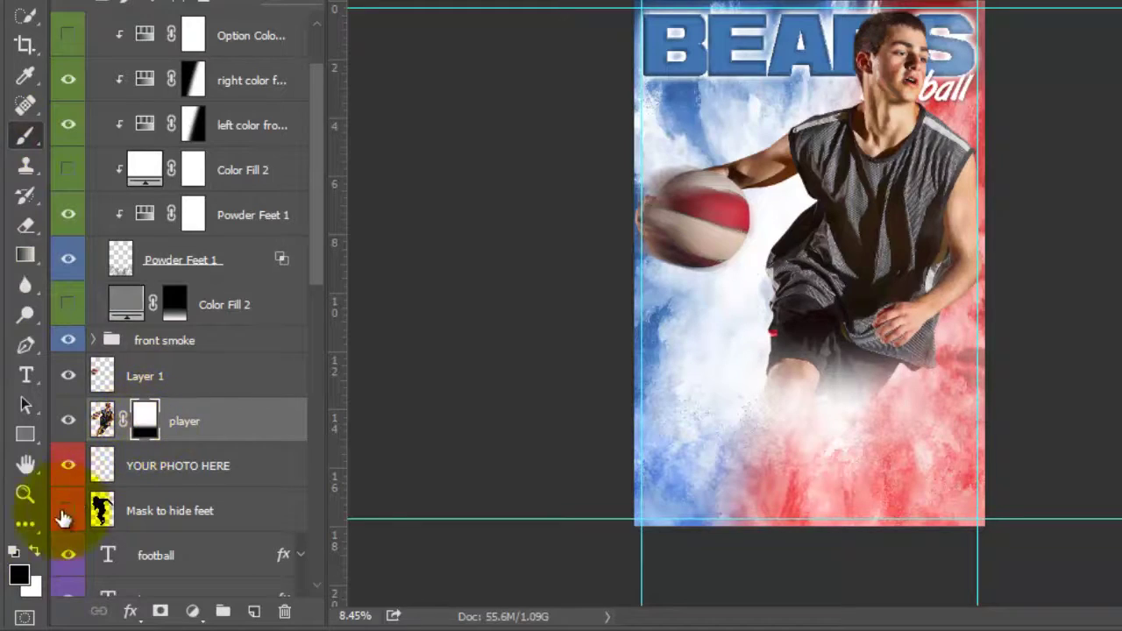
{"action": "left_click", "coordinate": [34, 552]}
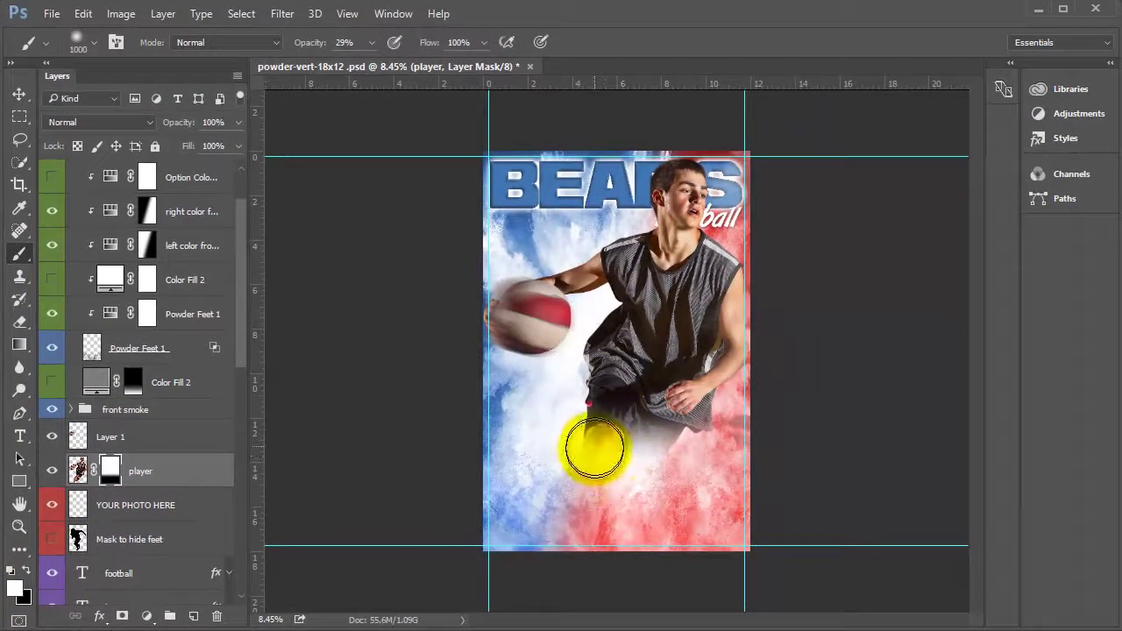
{"action": "left_click_drag", "start_coordinate": [594, 447], "coordinate": [594, 463]}
{"action": "mouse_move", "coordinate": [303, 44]}
{"action": "left_mouse_down"}
{"action": "mouse_move", "coordinate": [456, 54]}
{"action": "mouse_move", "coordinate": [336, 50]}
{"action": "mouse_move", "coordinate": [351, 73]}
{"action": "left_mouse_up"}
{"action": "mouse_move", "coordinate": [588, 448]}
{"action": "left_mouse_down"}
{"action": "mouse_move", "coordinate": [587, 458]}
{"action": "mouse_move", "coordinate": [653, 452]}
{"action": "mouse_move", "coordinate": [578, 460]}
{"action": "left_mouse_up"}
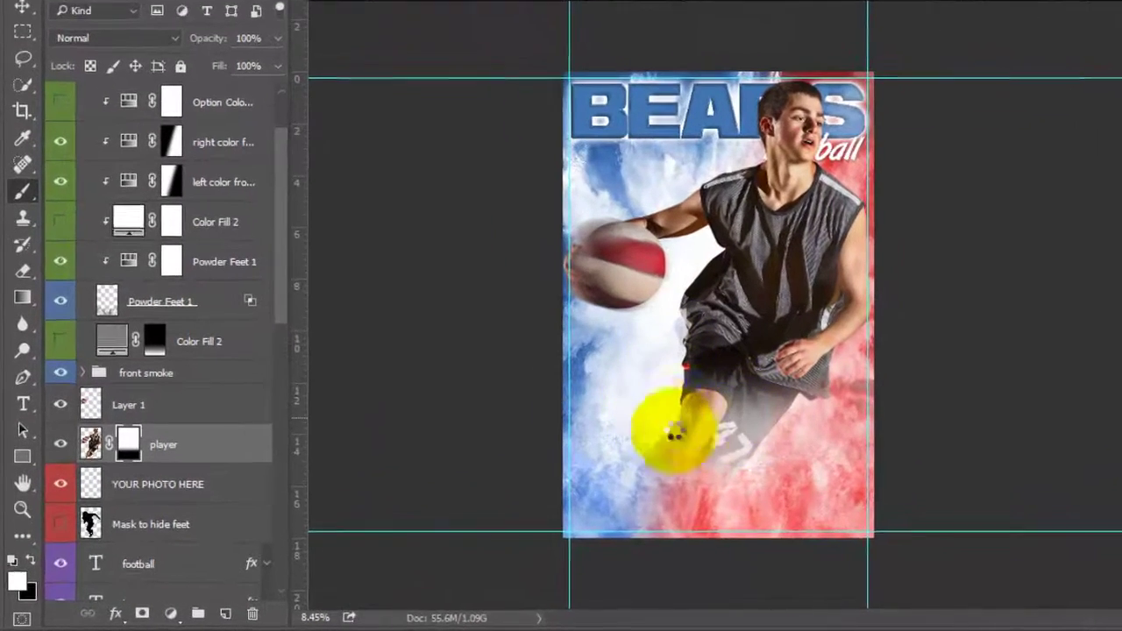
{"action": "mouse_move", "coordinate": [674, 431]}
{"action": "left_mouse_down"}
{"action": "mouse_move", "coordinate": [778, 423]}
{"action": "mouse_move", "coordinate": [761, 403]}
{"action": "mouse_move", "coordinate": [797, 410]}
{"action": "mouse_move", "coordinate": [771, 414]}
{"action": "mouse_move", "coordinate": [750, 398]}
{"action": "mouse_move", "coordinate": [750, 425]}
{"action": "mouse_move", "coordinate": [736, 401]}
{"action": "mouse_move", "coordinate": [811, 426]}
{"action": "mouse_move", "coordinate": [655, 383]}
{"action": "mouse_move", "coordinate": [720, 439]}
{"action": "mouse_move", "coordinate": [825, 360]}
{"action": "mouse_move", "coordinate": [786, 460]}
{"action": "mouse_move", "coordinate": [684, 438]}
{"action": "mouse_move", "coordinate": [831, 423]}
{"action": "mouse_move", "coordinate": [815, 480]}
{"action": "mouse_move", "coordinate": [186, 478]}
{"action": "left_mouse_up"}
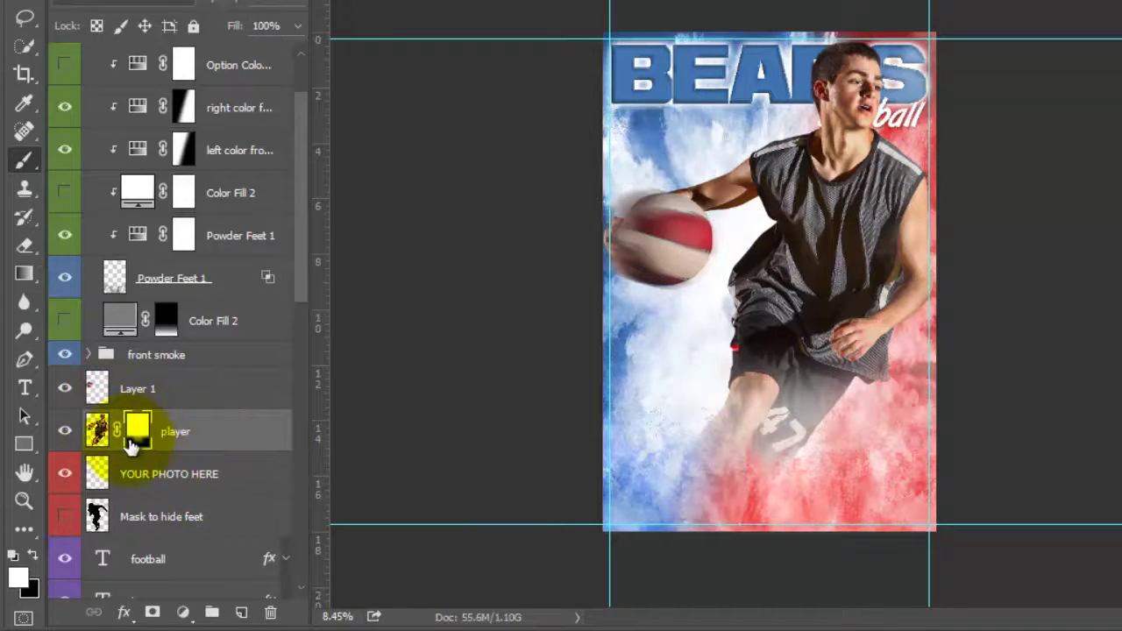
{"action": "left_click", "coordinate": [138, 434], "text": "alt"}
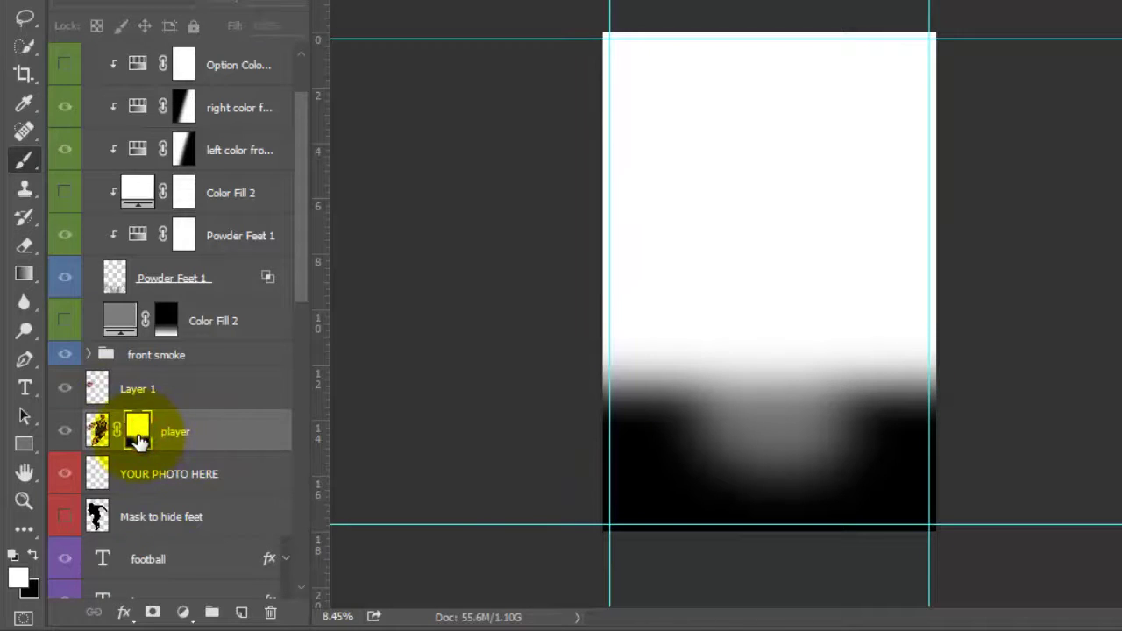
{"action": "left_click", "coordinate": [138, 434], "text": "alt"}
Step: Expand the front smoke group and toggle the visibility of the group and its white powder right and bottom layers
{"action": "left_click", "coordinate": [88, 354]}
{"action": "left_click", "coordinate": [219, 392]}
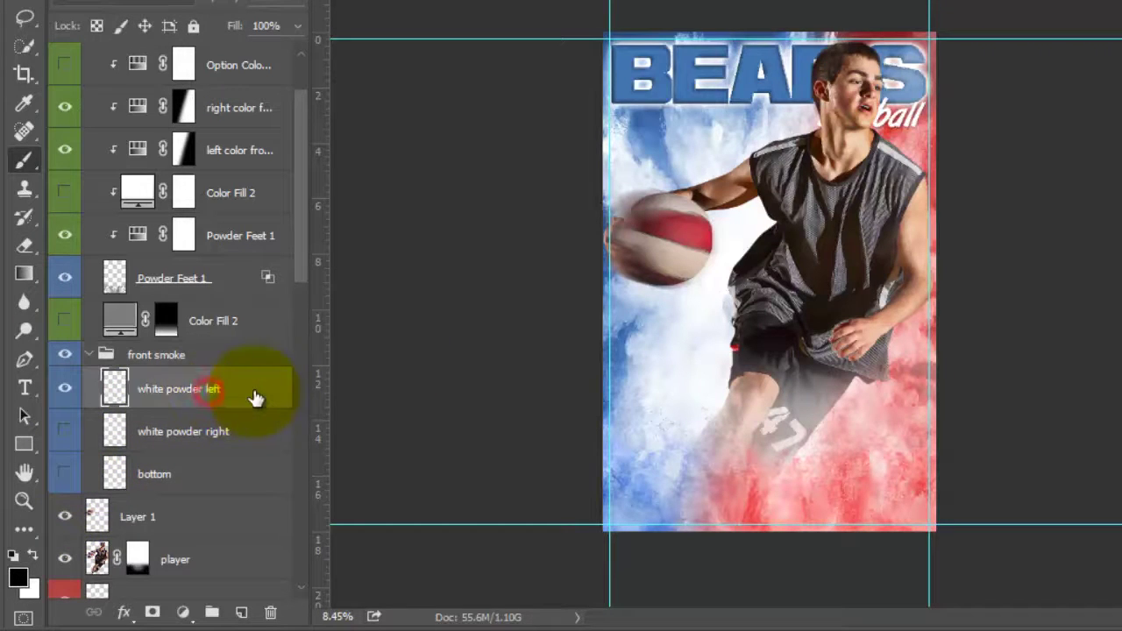
{"action": "left_click", "coordinate": [195, 360]}
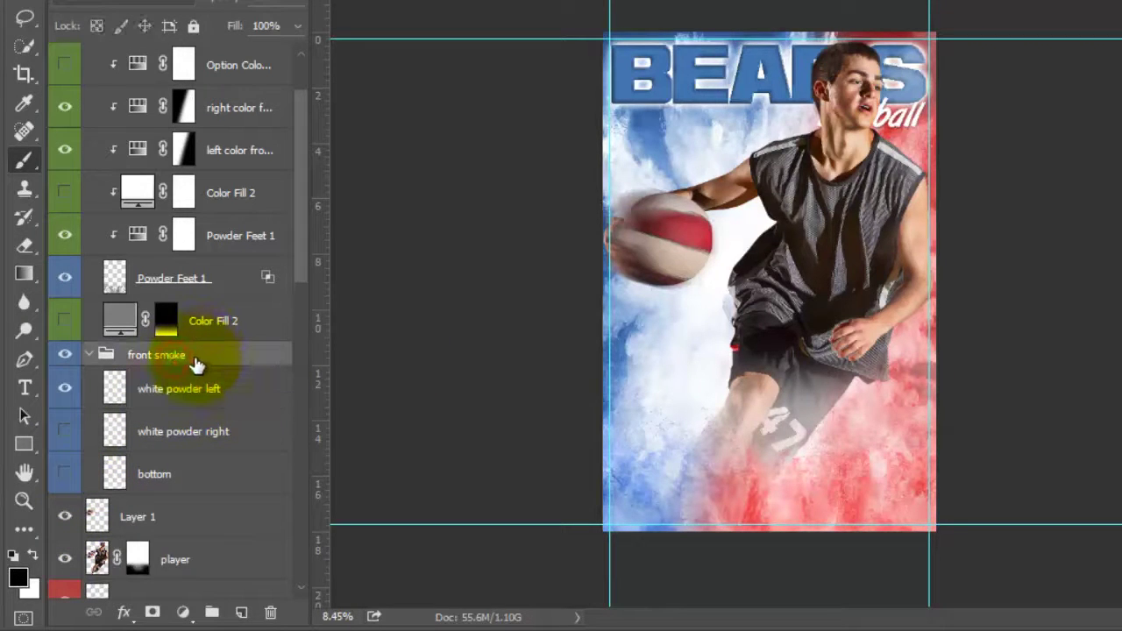
{"action": "left_click", "coordinate": [65, 358]}
{"action": "left_click", "coordinate": [66, 358]}
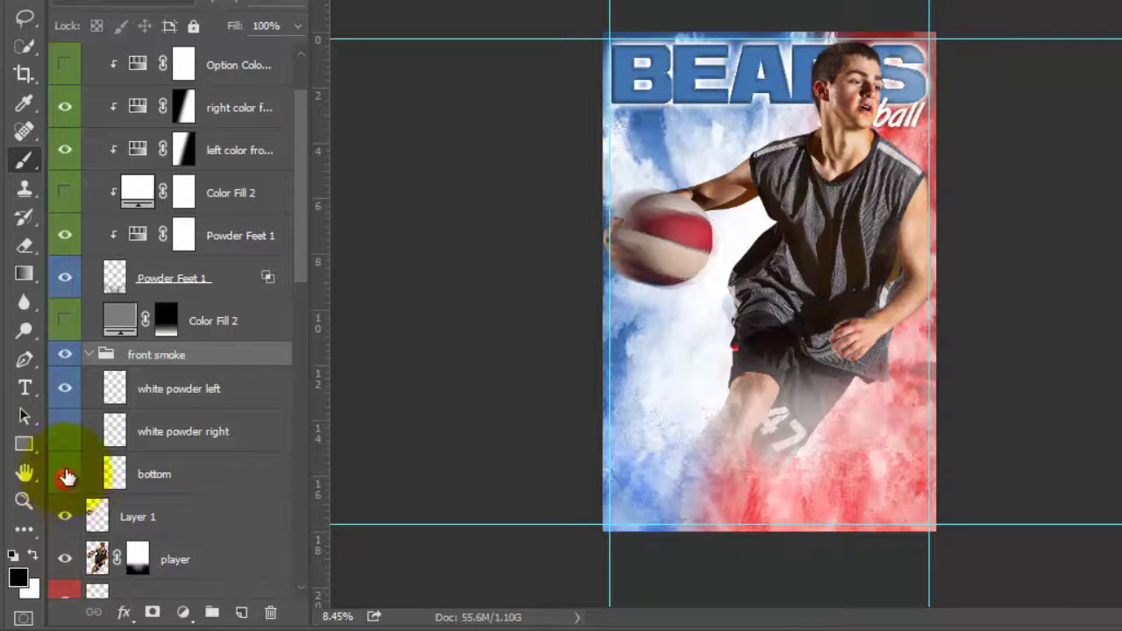
{"action": "left_click_drag", "start_coordinate": [66, 479], "coordinate": [69, 435]}
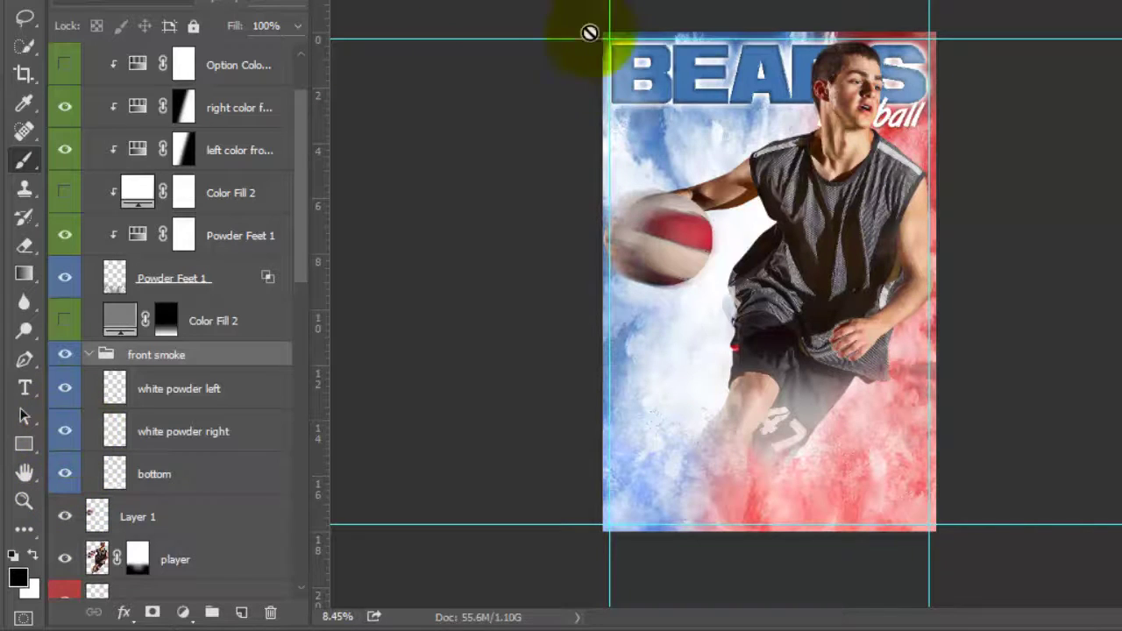
{"action": "left_click_drag", "start_coordinate": [67, 473], "coordinate": [74, 419]}
Step: Shift the right color background adjustment's hue to a reddish orange and set its saturation to 82
{"action": "scroll", "coordinate": [192, 392], "scroll_direction": "down", "scroll_amount": 3}
{"action": "scroll", "coordinate": [193, 391], "scroll_direction": "down", "scroll_amount": 8}
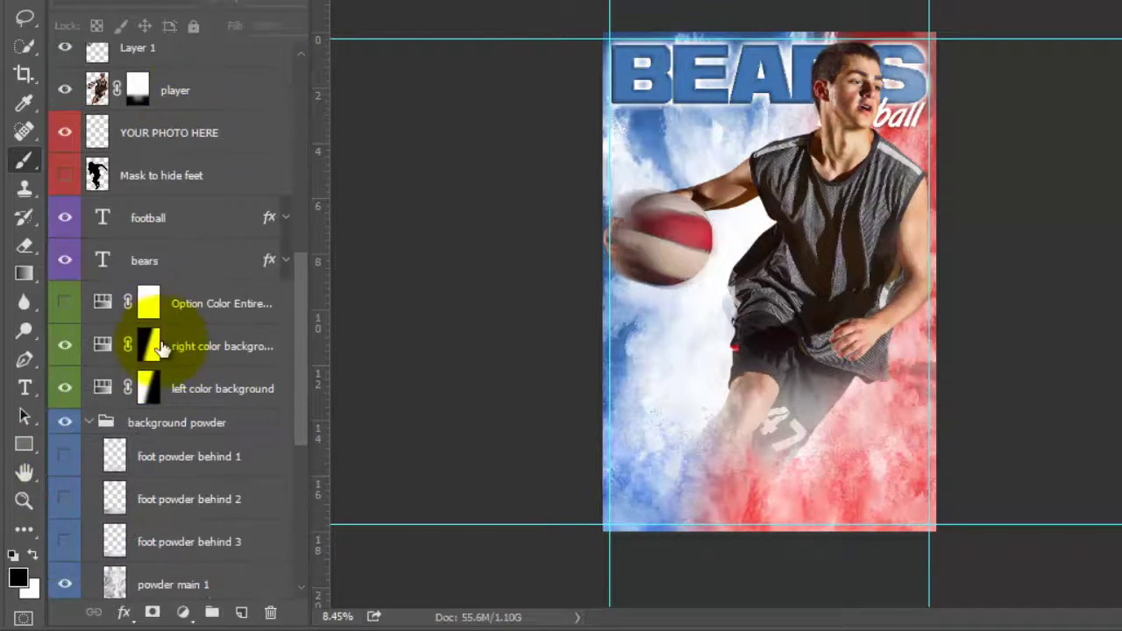
{"action": "left_click", "coordinate": [189, 352]}
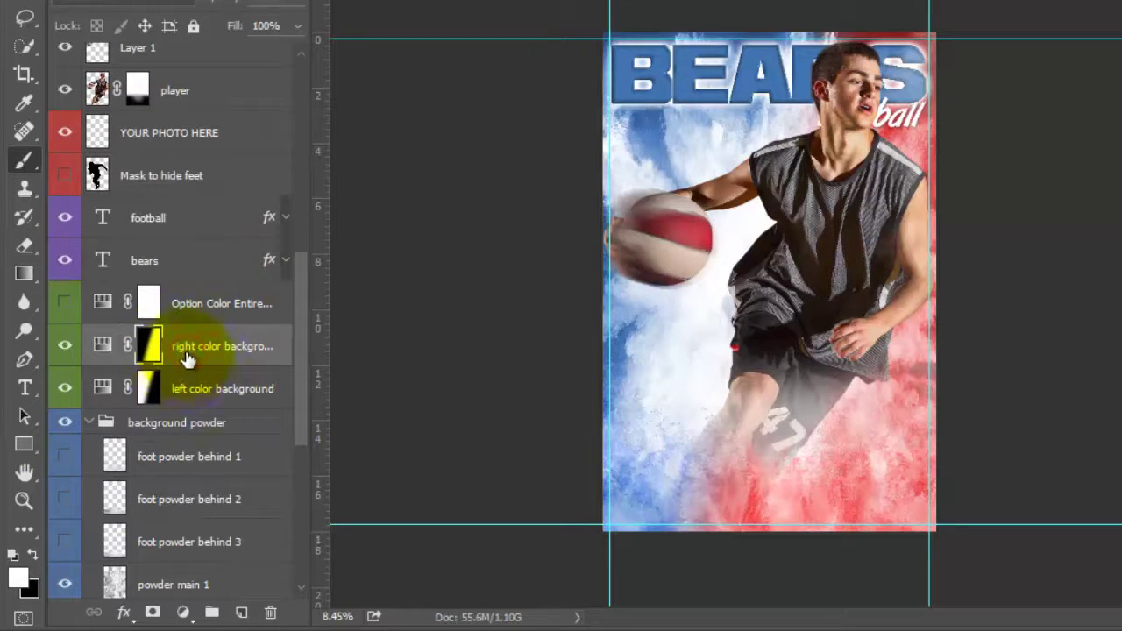
{"action": "left_click", "coordinate": [102, 347]}
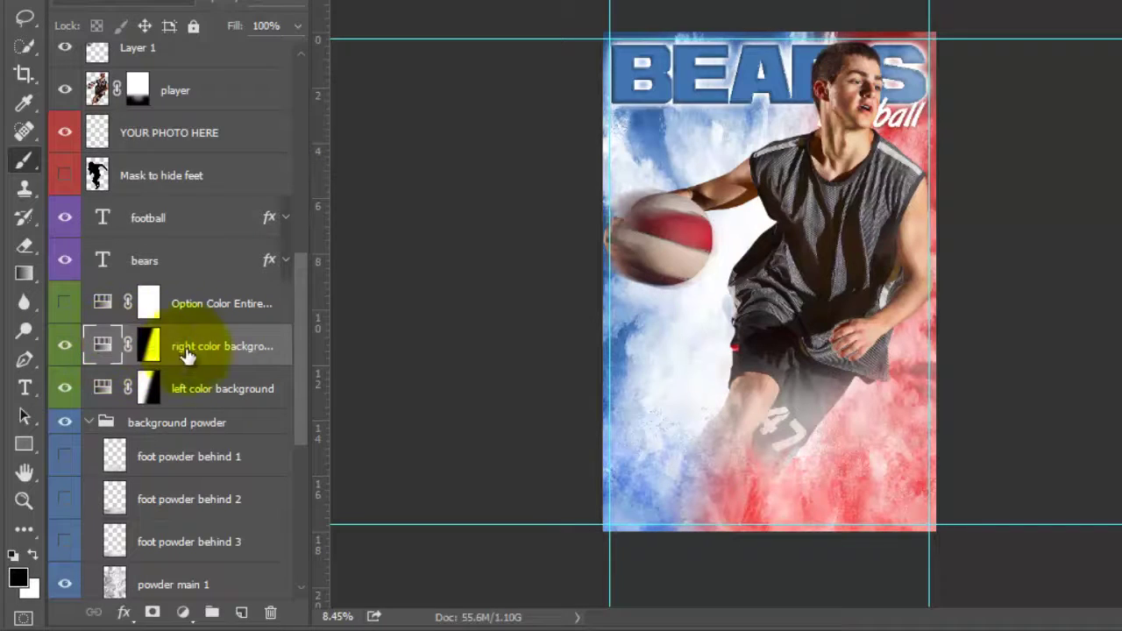
{"action": "double_click", "coordinate": [101, 347]}
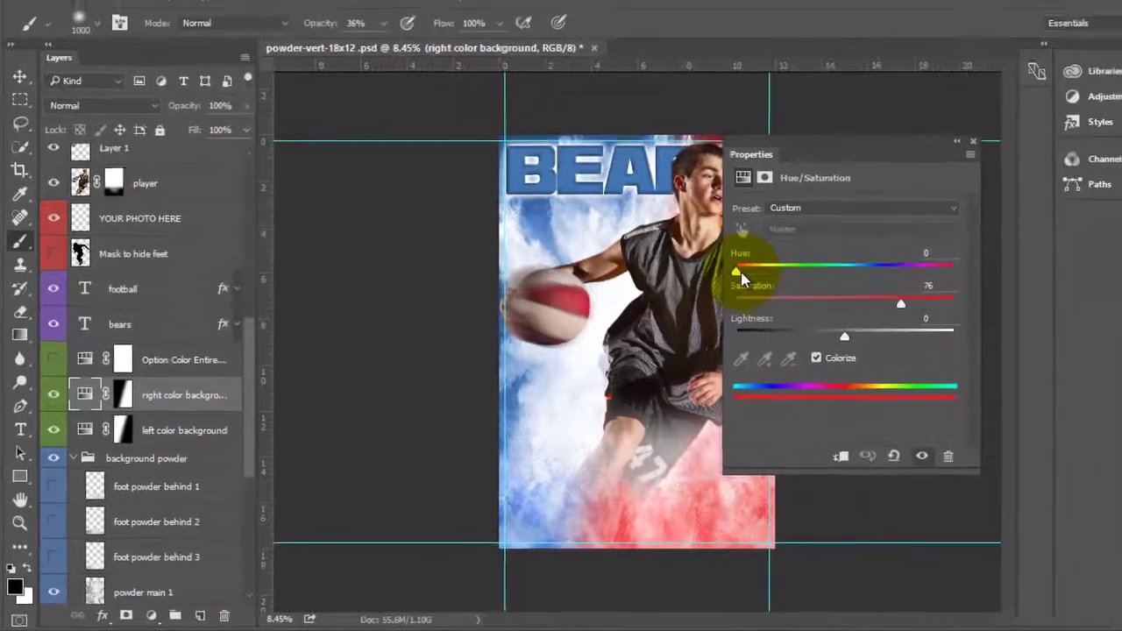
{"action": "left_click_drag", "start_coordinate": [890, 198], "coordinate": [948, 213]}
{"action": "left_click_drag", "start_coordinate": [825, 163], "coordinate": [923, 113]}
{"action": "left_click_drag", "start_coordinate": [846, 238], "coordinate": [818, 251]}
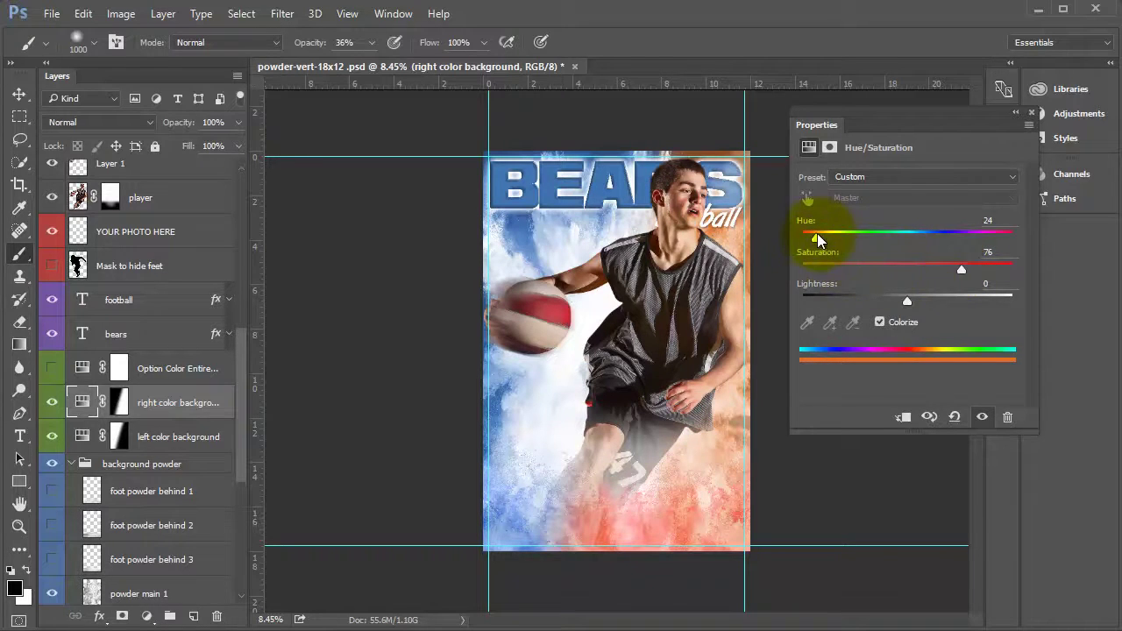
{"action": "left_click_drag", "start_coordinate": [968, 271], "coordinate": [974, 274]}
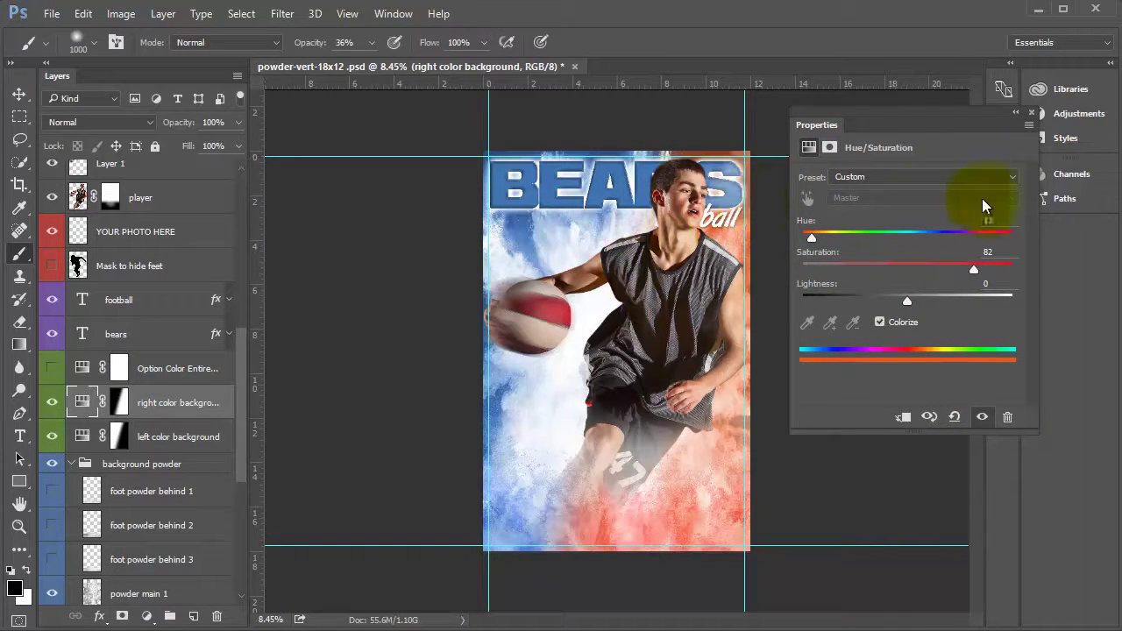
{"action": "left_click", "coordinate": [1031, 116]}
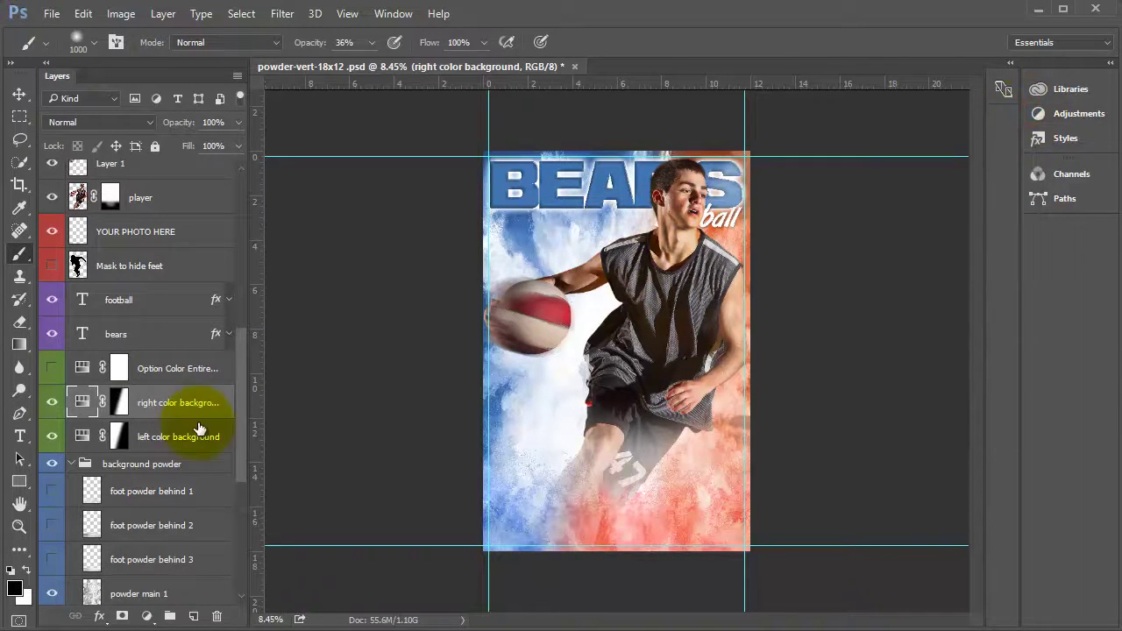
Step: Set the left color background adjustment to hue 195 and saturation 49
{"action": "left_click", "coordinate": [101, 438]}
{"action": "double_click", "coordinate": [91, 438]}
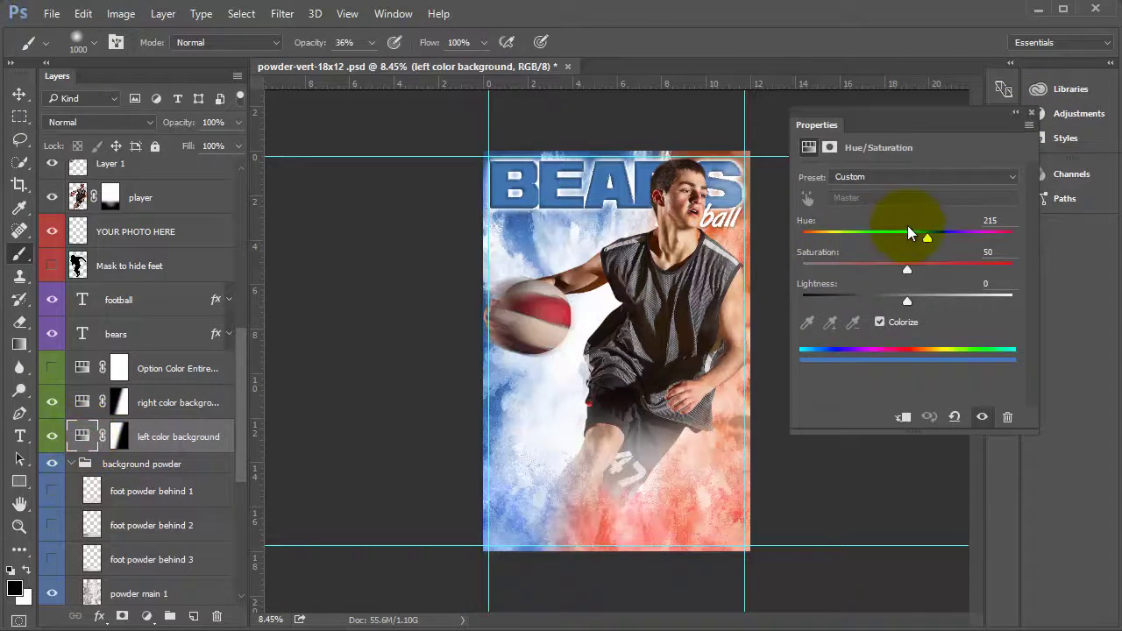
{"action": "left_click_drag", "start_coordinate": [907, 274], "coordinate": [873, 271]}
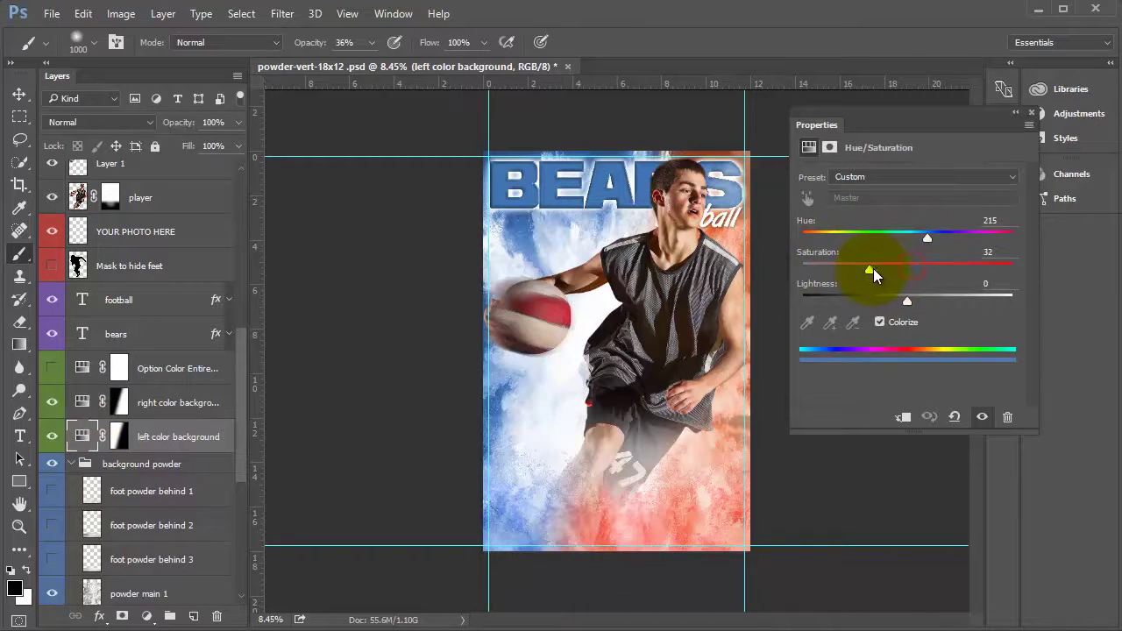
{"action": "mouse_move", "coordinate": [927, 239]}
{"action": "left_mouse_down"}
{"action": "mouse_move", "coordinate": [897, 242]}
{"action": "mouse_move", "coordinate": [926, 239]}
{"action": "mouse_move", "coordinate": [917, 241]}
{"action": "left_mouse_up"}
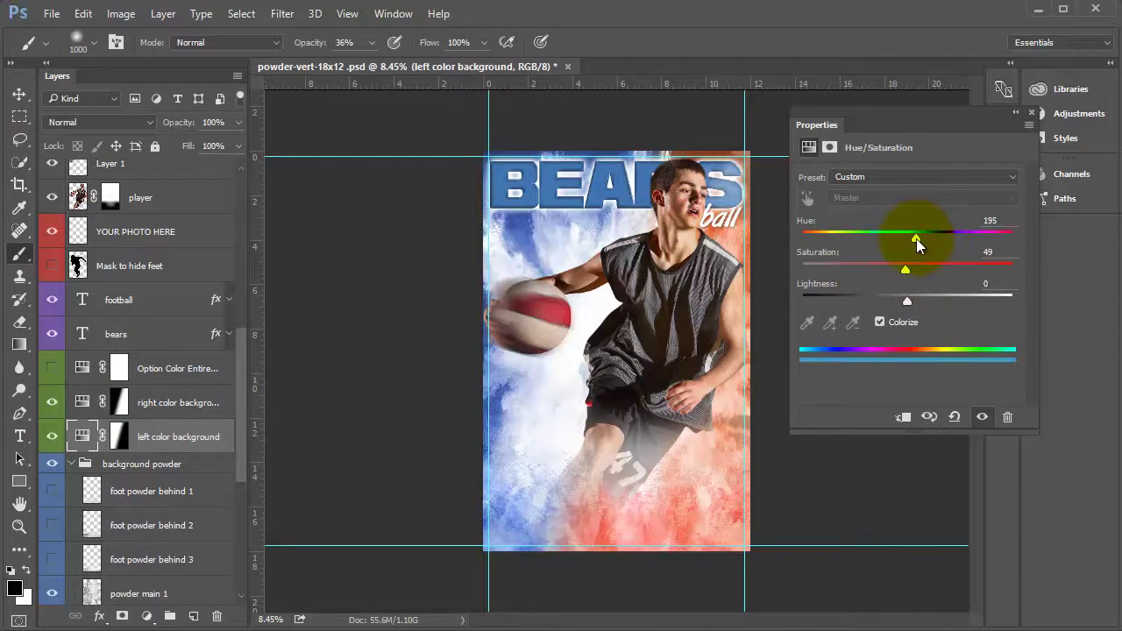
Step: Select the left color background mask and inspect it on its own before returning to the full poster view
{"action": "left_click", "coordinate": [122, 418]}
{"action": "left_click", "coordinate": [120, 436]}
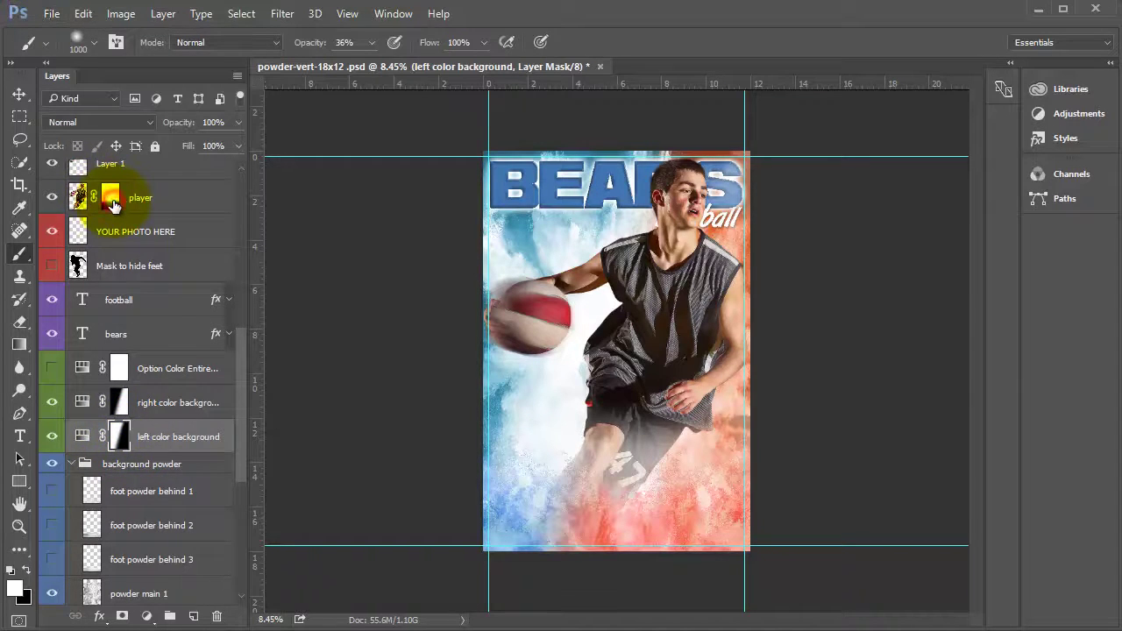
{"action": "left_click", "coordinate": [111, 201]}
{"action": "left_click", "coordinate": [120, 443], "text": "alt"}
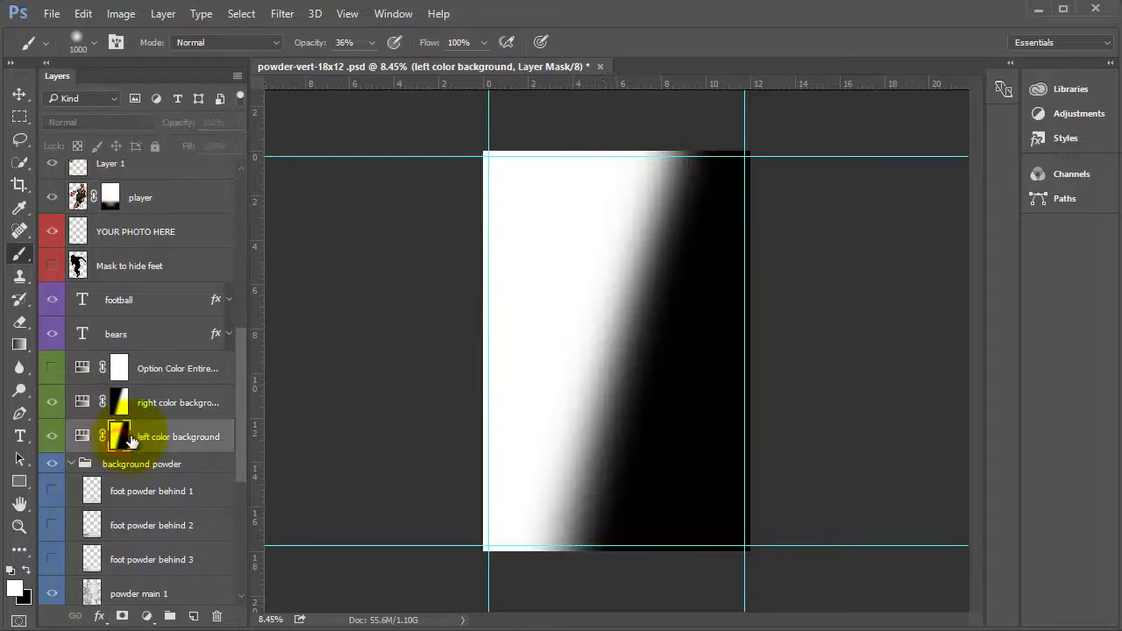
{"action": "left_click", "coordinate": [120, 444], "text": "alt"}
{"action": "left_click", "coordinate": [120, 443], "text": "alt"}
{"action": "left_click", "coordinate": [120, 444], "text": "alt"}
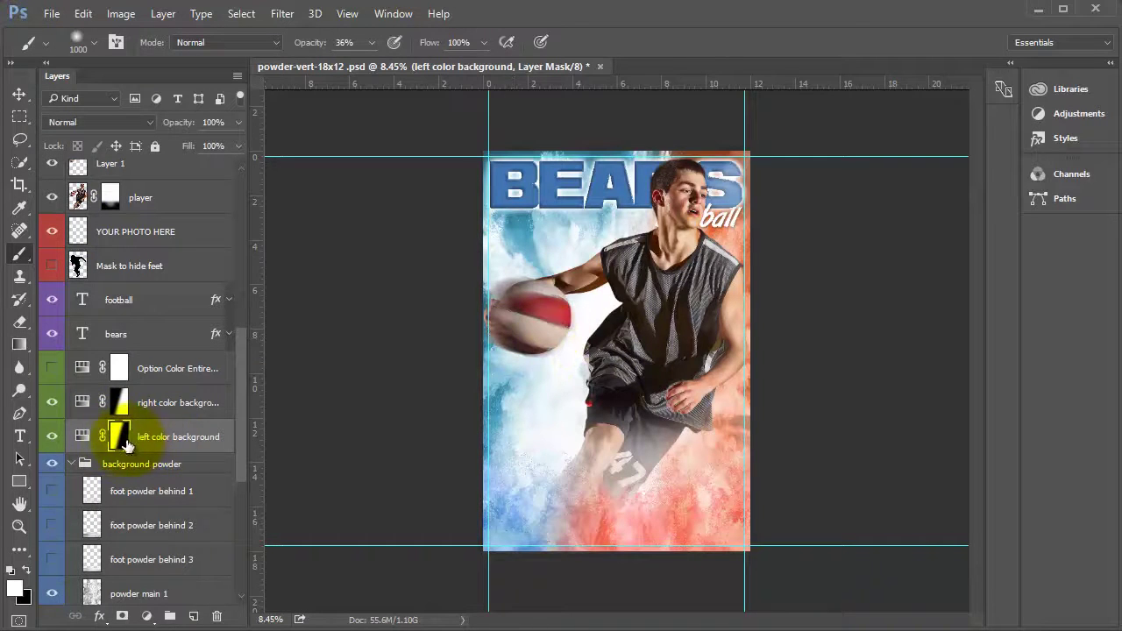
Step: Paint white at 100% opacity on the right color background mask, from beside the player's head down to the lower legs
{"action": "left_click_drag", "start_coordinate": [586, 224], "coordinate": [520, 261]}
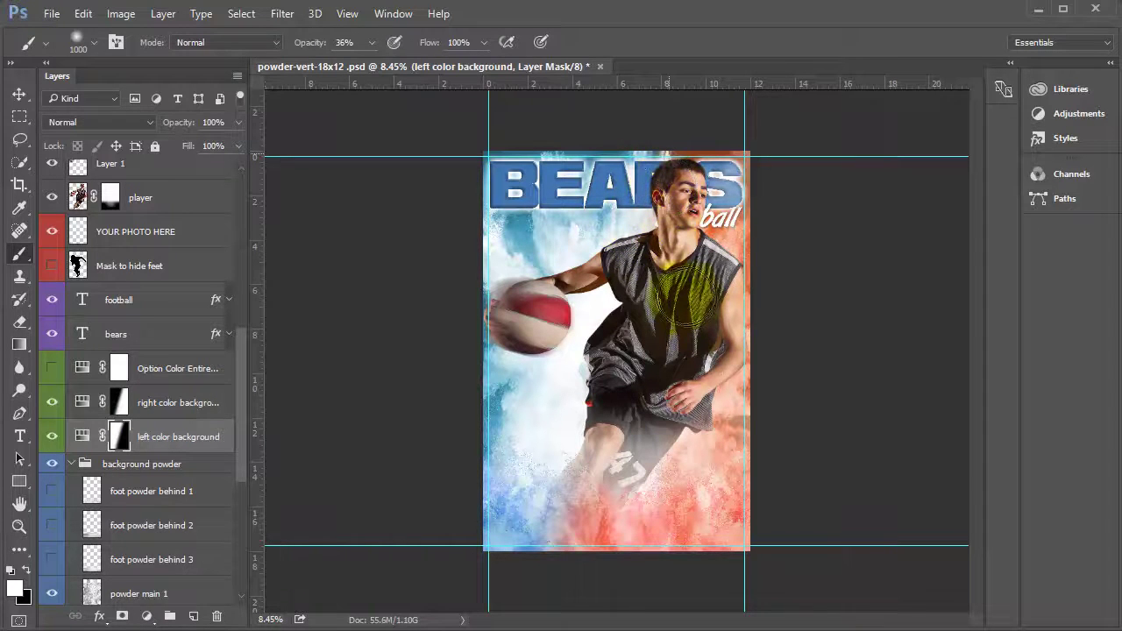
{"action": "left_click", "coordinate": [118, 402]}
{"action": "key", "text": "0"}
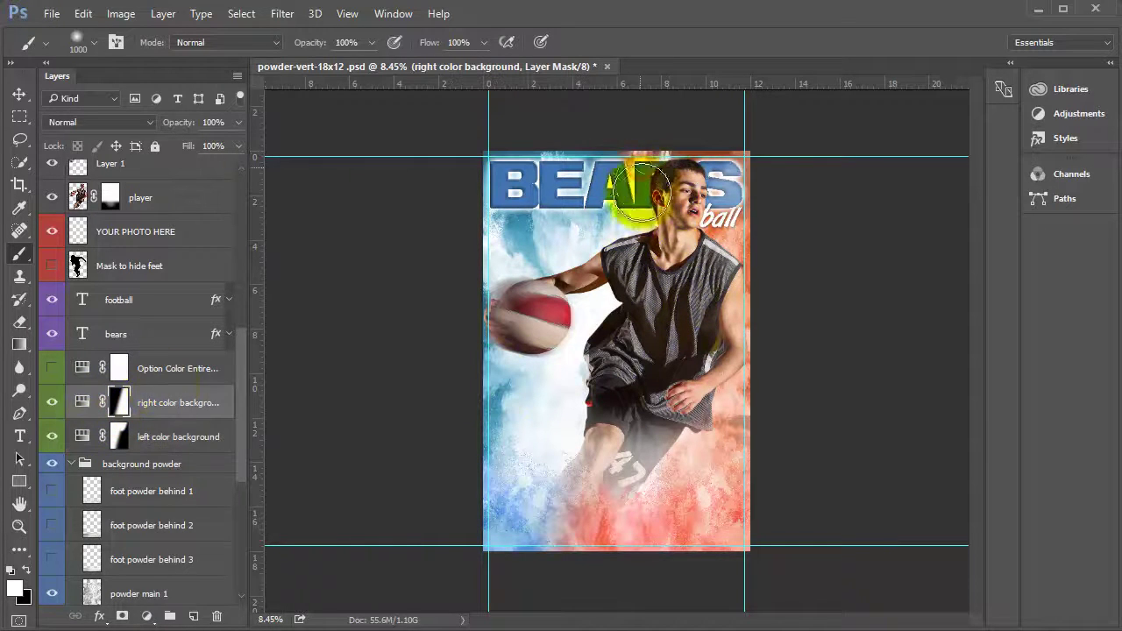
{"action": "mouse_move", "coordinate": [675, 167]}
{"action": "left_mouse_down"}
{"action": "mouse_move", "coordinate": [601, 237]}
{"action": "mouse_move", "coordinate": [603, 289]}
{"action": "mouse_move", "coordinate": [555, 389]}
{"action": "mouse_move", "coordinate": [562, 457]}
{"action": "mouse_move", "coordinate": [588, 485]}
{"action": "left_mouse_up"}
{"action": "scroll", "coordinate": [167, 493], "scroll_direction": "down", "scroll_amount": 3}
{"action": "scroll", "coordinate": [167, 493], "scroll_direction": "up", "scroll_amount": 3}
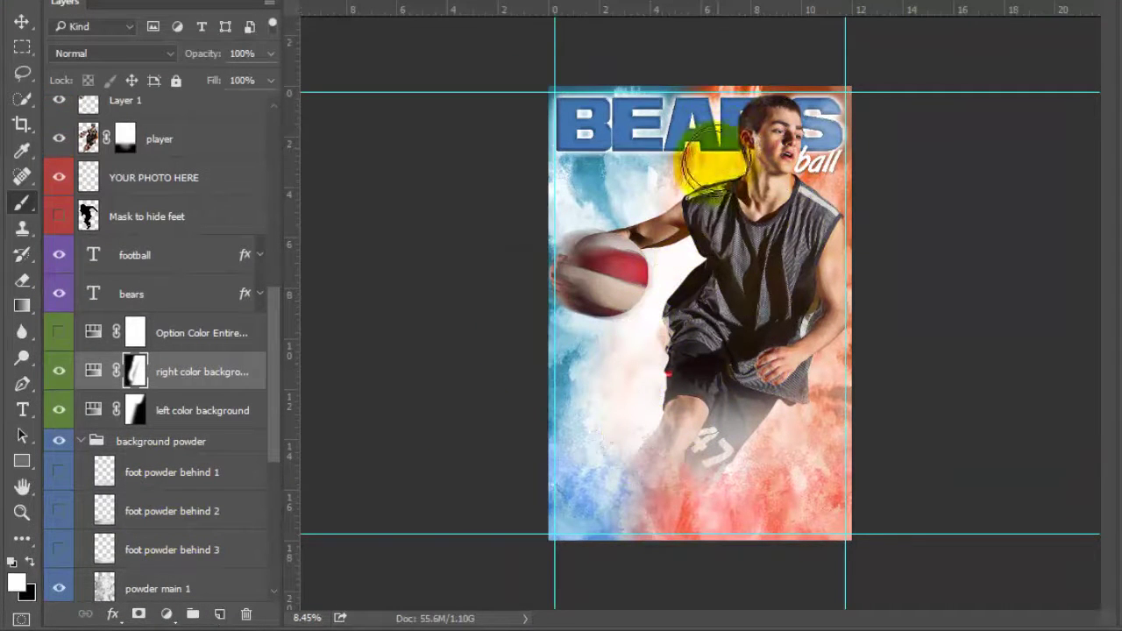
Step: Shift the hue of the right color front of feet adjustment from red to orange, then select the left color front of feet layer
{"action": "scroll", "coordinate": [245, 291], "scroll_direction": "up", "scroll_amount": 5}
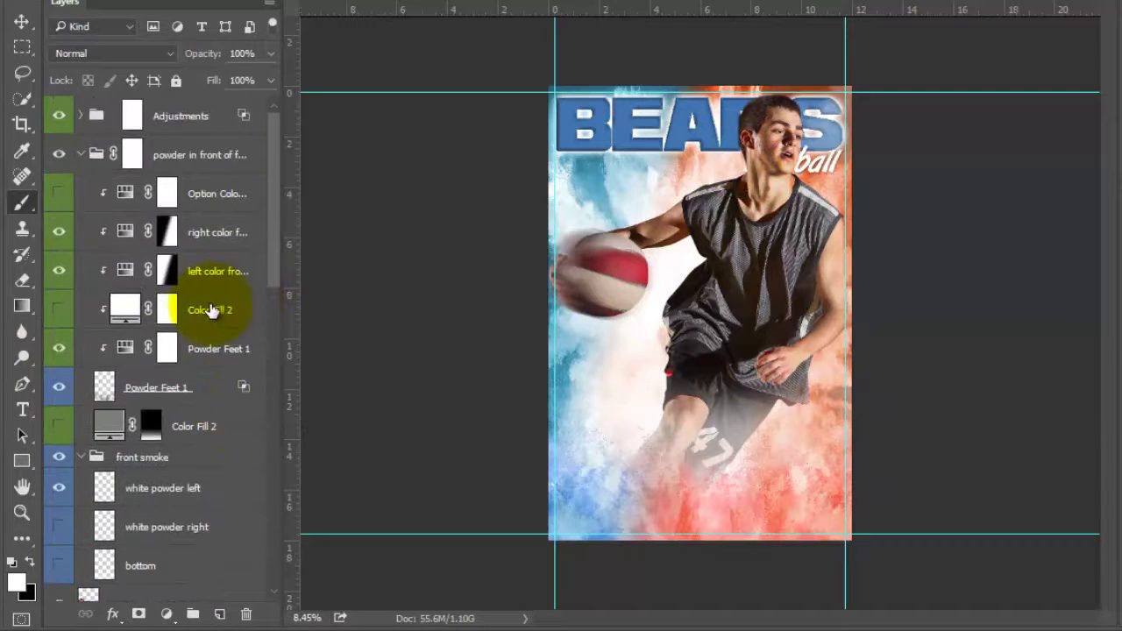
{"action": "left_click", "coordinate": [230, 271]}
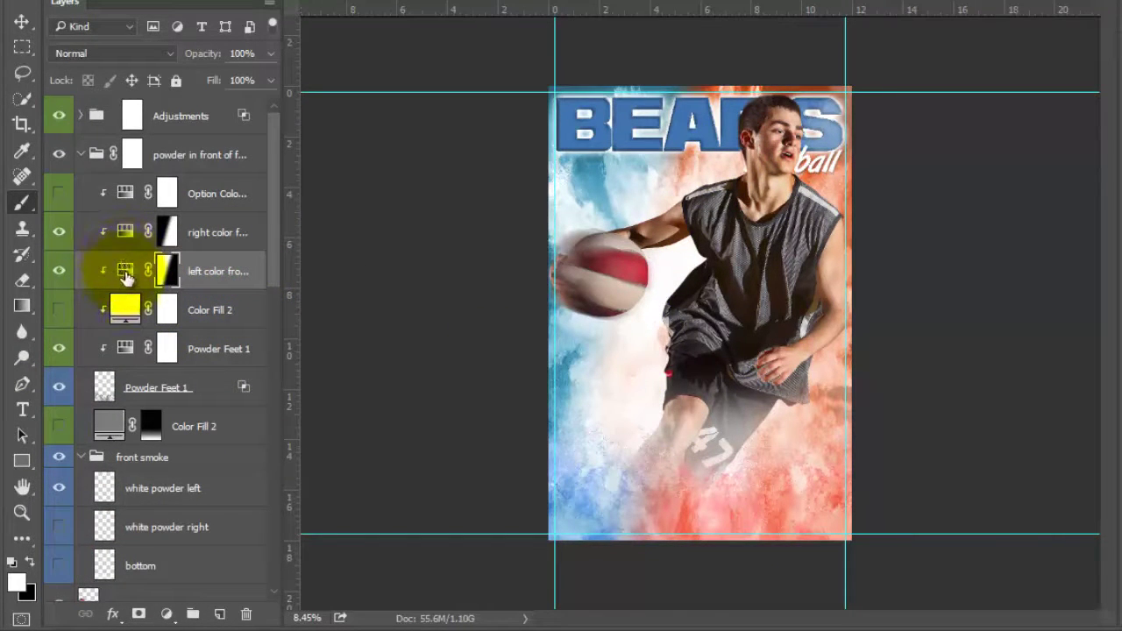
{"action": "left_click", "coordinate": [216, 235]}
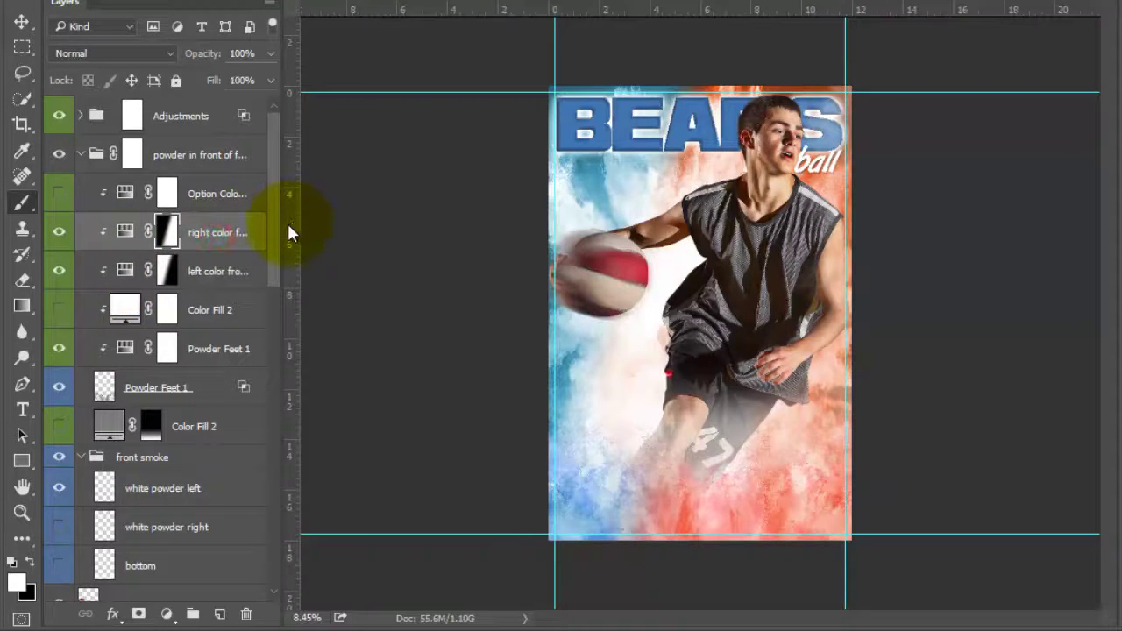
{"action": "left_click_drag", "start_coordinate": [290, 227], "coordinate": [320, 225]}
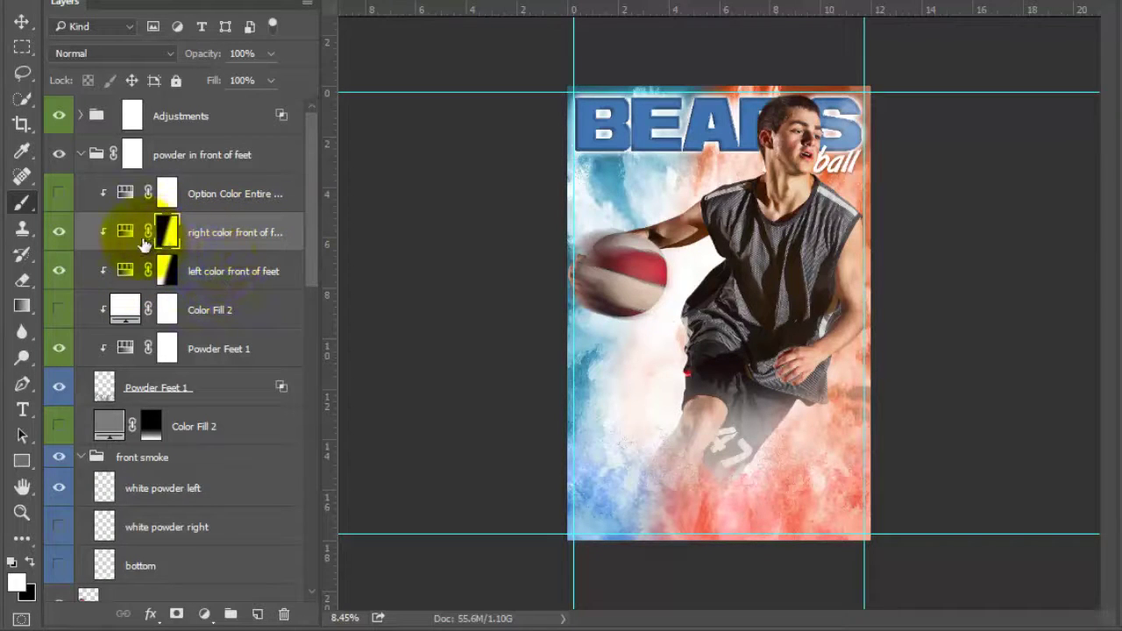
{"action": "double_click", "coordinate": [125, 237]}
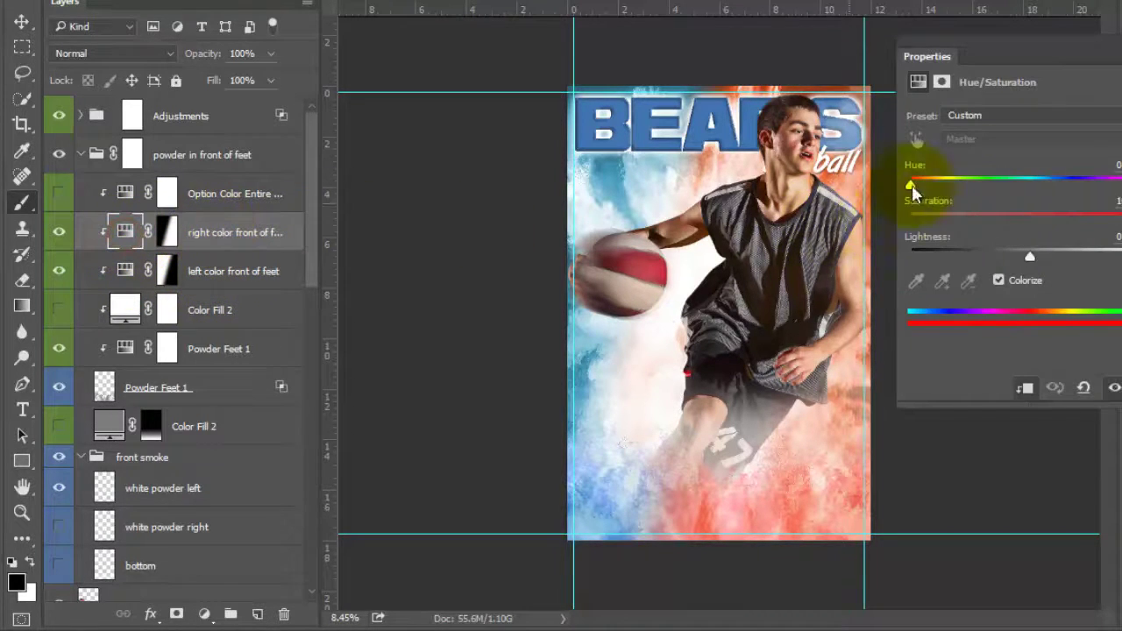
{"action": "mouse_move", "coordinate": [914, 193]}
{"action": "left_mouse_down"}
{"action": "mouse_move", "coordinate": [938, 187]}
{"action": "mouse_move", "coordinate": [929, 191]}
{"action": "left_mouse_up"}
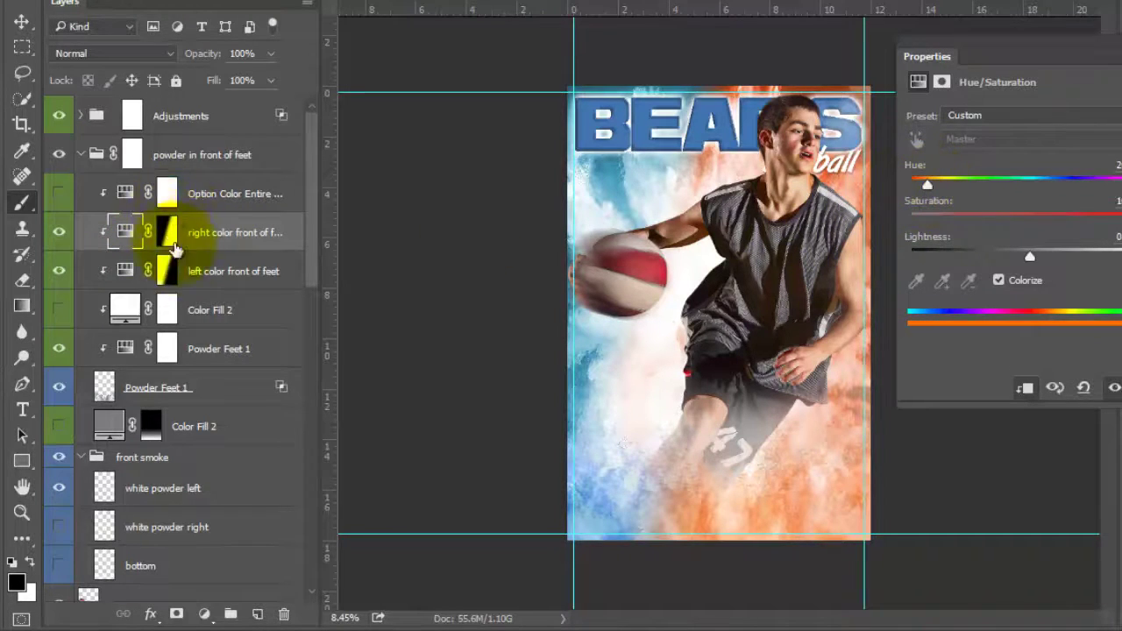
{"action": "left_click", "coordinate": [145, 273]}
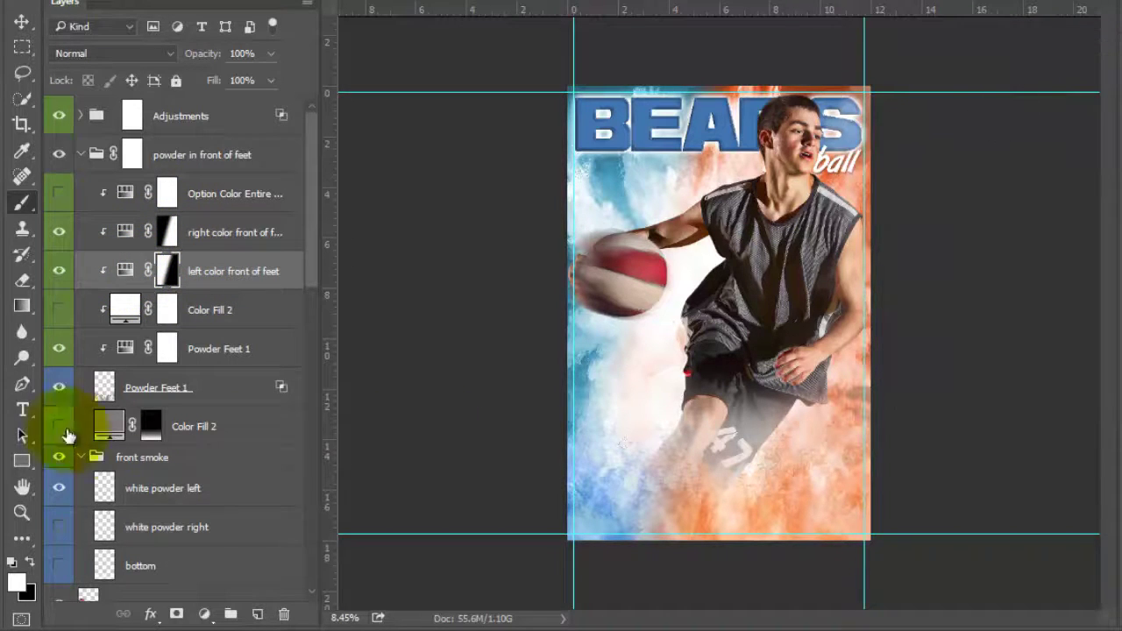
Step: Move powder main 3 out of the background powder group and clip it to Powder Feet 1 in front of the feet
{"action": "scroll", "coordinate": [269, 426], "scroll_direction": "down", "scroll_amount": 5}
{"action": "scroll", "coordinate": [177, 474], "scroll_direction": "down", "scroll_amount": 10}
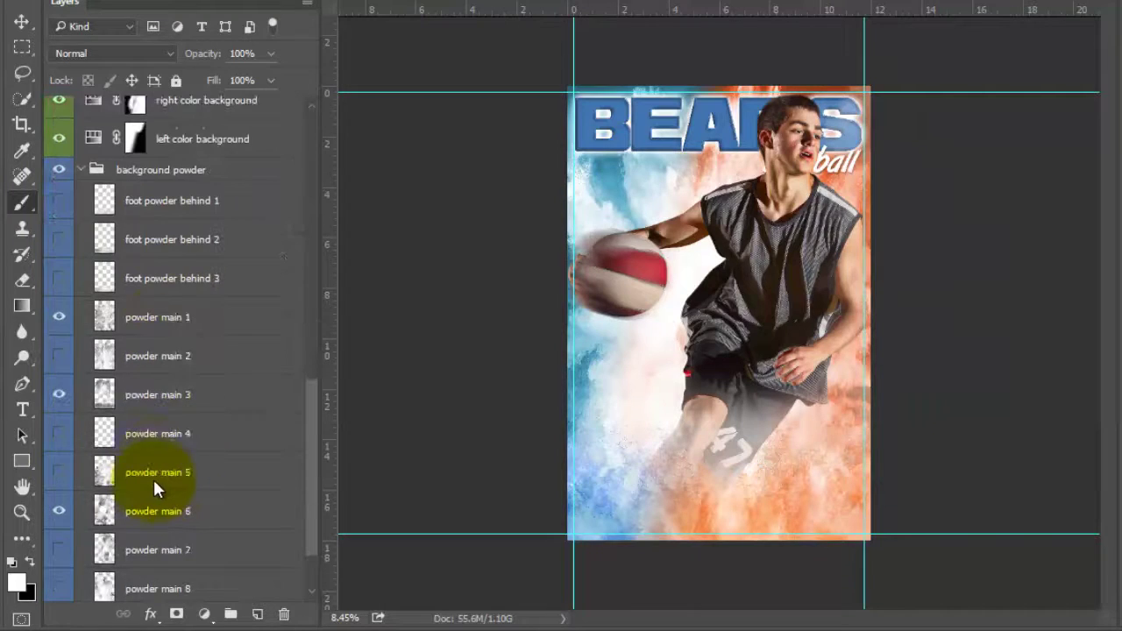
{"action": "left_click", "coordinate": [193, 397]}
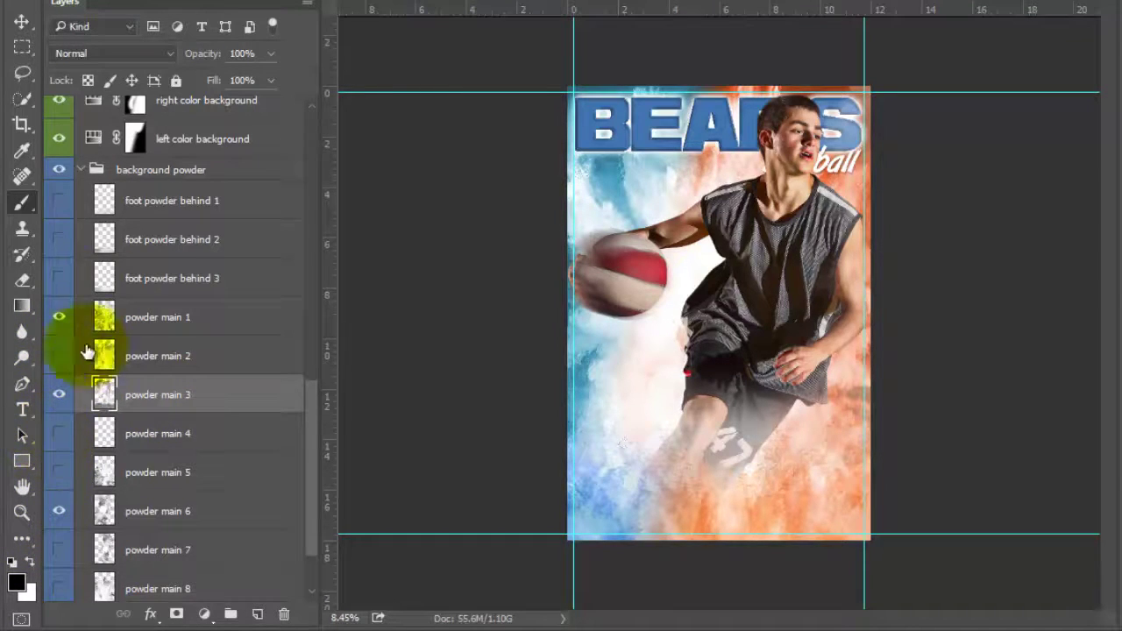
{"action": "left_click", "coordinate": [59, 279]}
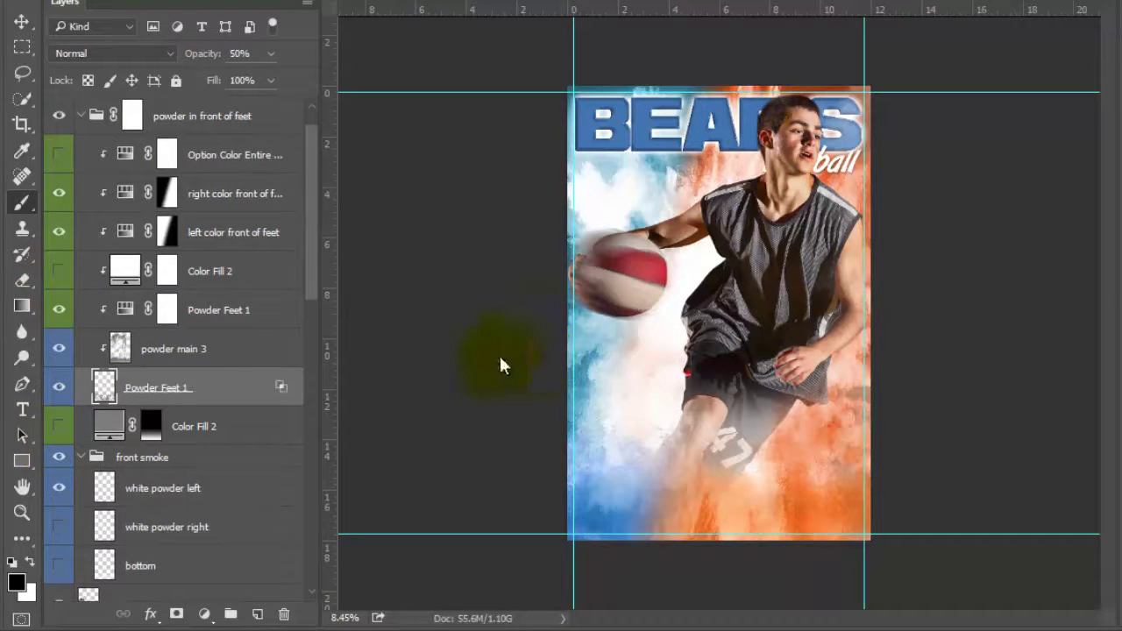
Step: Set Powder Feet 1's Blend If range for This Layer to 0/48 in the blacks and 234/255 in the whites
{"action": "left_click", "coordinate": [210, 386]}
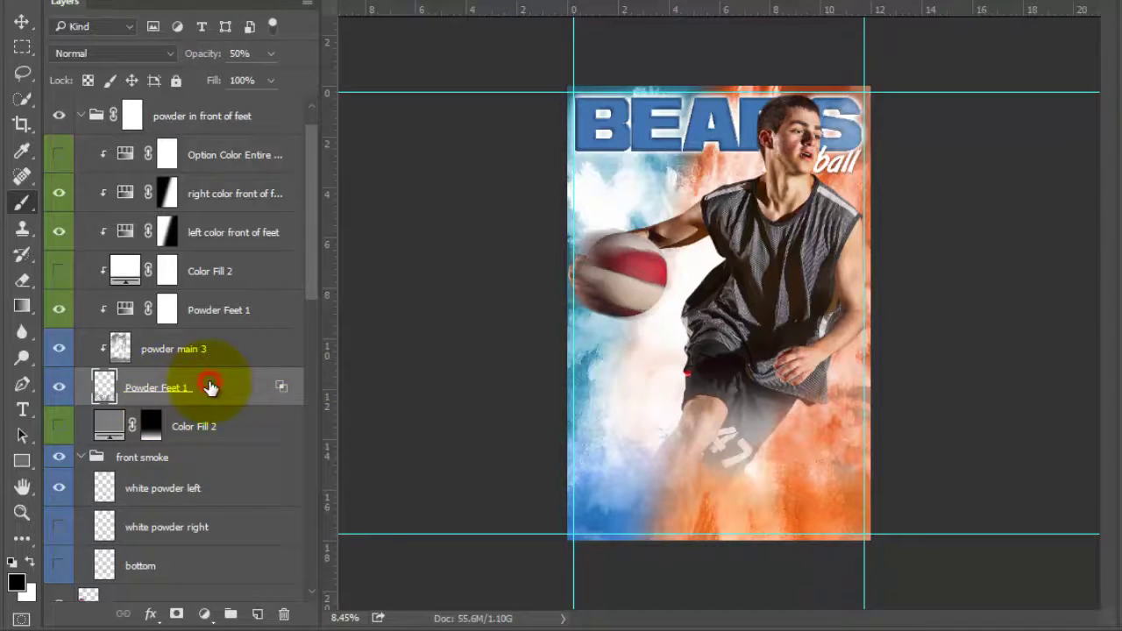
{"action": "left_click_drag", "start_coordinate": [1121, 0], "coordinate": [290, 0]}
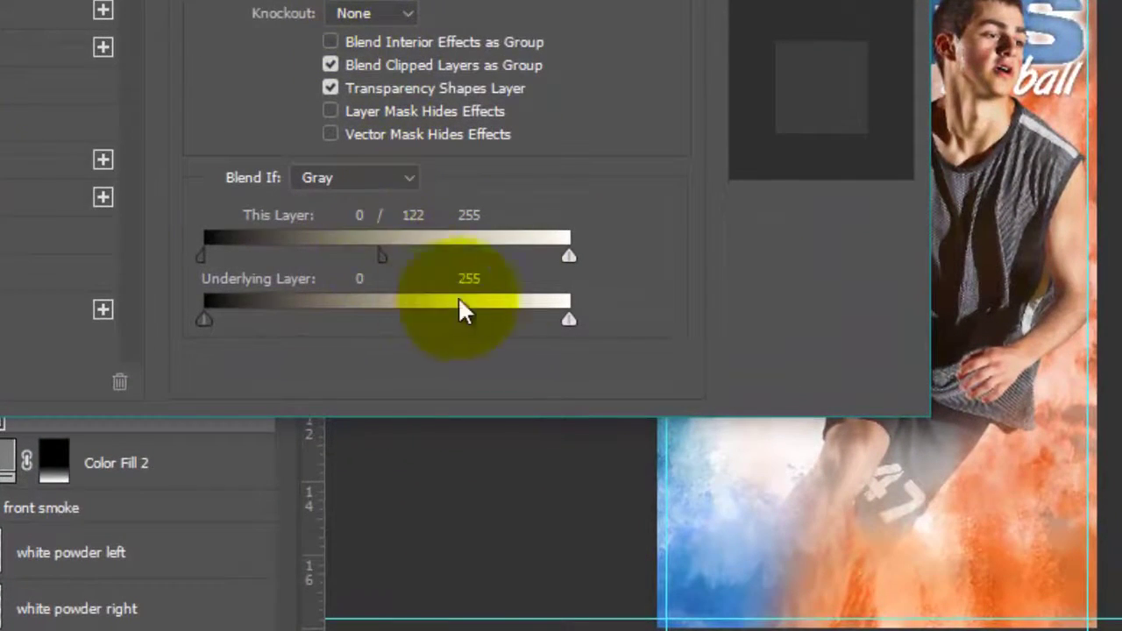
{"action": "mouse_move", "coordinate": [569, 256]}
{"action": "left_mouse_down"}
{"action": "mouse_move", "coordinate": [337, 266]}
{"action": "mouse_move", "coordinate": [368, 256]}
{"action": "mouse_move", "coordinate": [552, 273]}
{"action": "mouse_move", "coordinate": [528, 276]}
{"action": "mouse_move", "coordinate": [388, 280]}
{"action": "mouse_move", "coordinate": [459, 254]}
{"action": "mouse_move", "coordinate": [546, 254]}
{"action": "mouse_move", "coordinate": [583, 258]}
{"action": "mouse_move", "coordinate": [595, 283]}
{"action": "mouse_move", "coordinate": [573, 253]}
{"action": "mouse_move", "coordinate": [549, 251]}
{"action": "mouse_move", "coordinate": [325, 265]}
{"action": "mouse_move", "coordinate": [594, 289]}
{"action": "mouse_move", "coordinate": [558, 251]}
{"action": "mouse_move", "coordinate": [496, 275]}
{"action": "mouse_move", "coordinate": [399, 266]}
{"action": "mouse_move", "coordinate": [580, 252]}
{"action": "mouse_move", "coordinate": [570, 256]}
{"action": "left_mouse_up"}
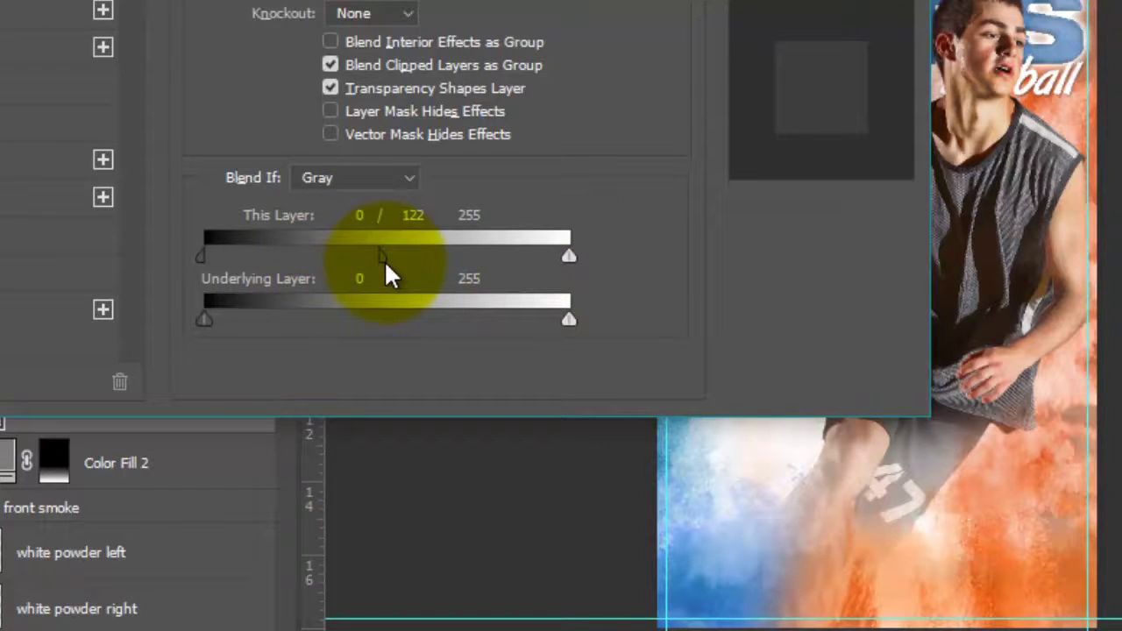
{"action": "left_click_drag", "start_coordinate": [384, 259], "coordinate": [276, 261]}
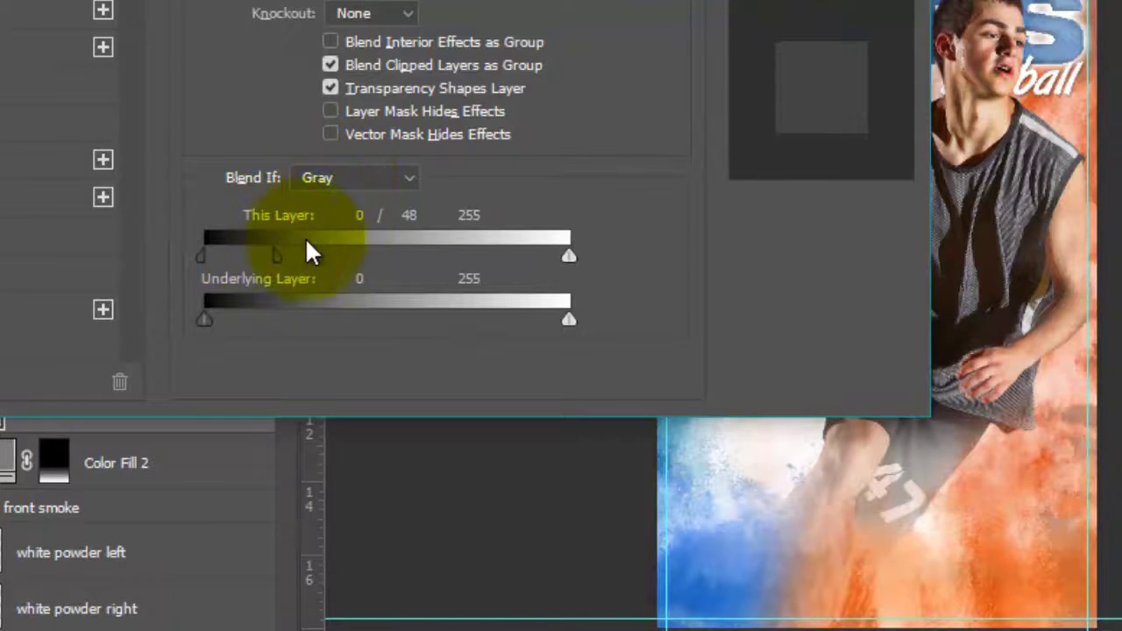
{"action": "mouse_move", "coordinate": [566, 257]}
{"action": "left_mouse_down"}
{"action": "mouse_move", "coordinate": [440, 256]}
{"action": "mouse_move", "coordinate": [548, 259]}
{"action": "left_mouse_up"}
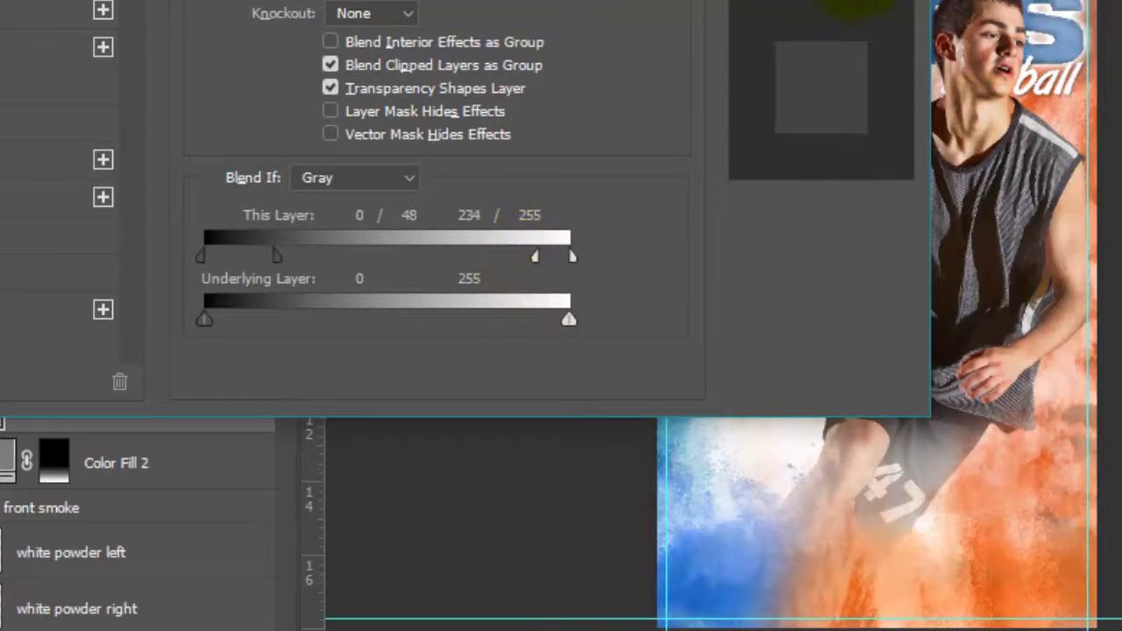
{"action": "key", "text": "Return"}
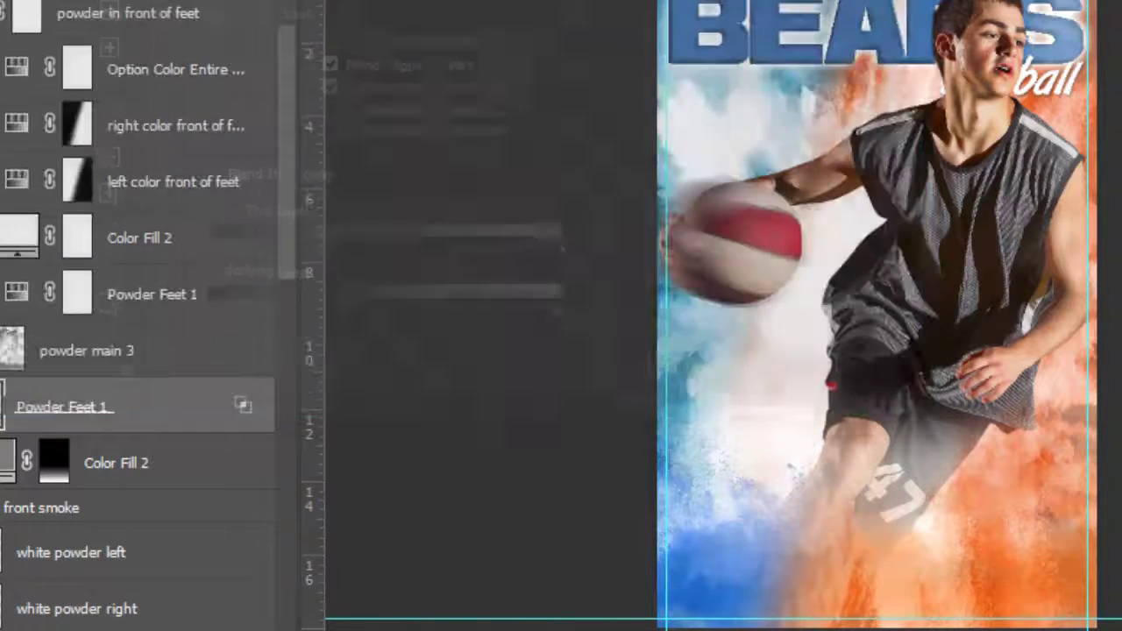
Step: Select the Background Color Change fill layer beneath the background powder group and hide it
{"action": "scroll", "coordinate": [147, 465], "scroll_direction": "down", "scroll_amount": 4}
{"action": "scroll", "coordinate": [145, 498], "scroll_direction": "down", "scroll_amount": 5}
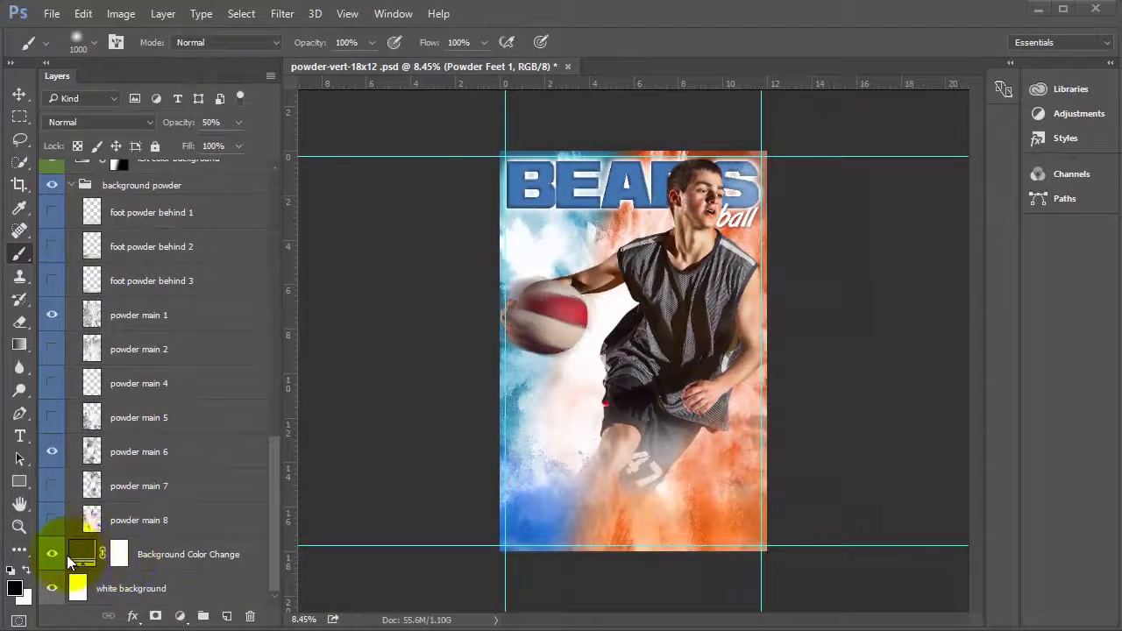
{"action": "left_click", "coordinate": [91, 551]}
{"action": "scroll", "coordinate": [205, 458], "scroll_direction": "up", "scroll_amount": 3}
{"action": "scroll", "coordinate": [193, 469], "scroll_direction": "down", "scroll_amount": 3}
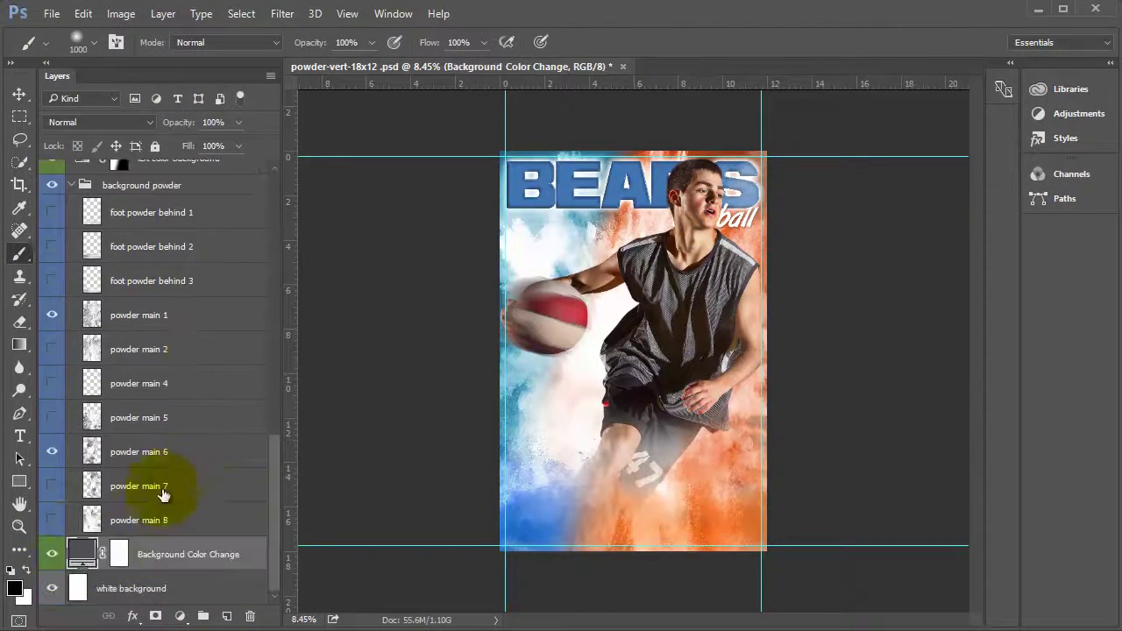
{"action": "left_click", "coordinate": [50, 559]}
{"action": "scroll", "coordinate": [149, 386], "scroll_direction": "up", "scroll_amount": 3}
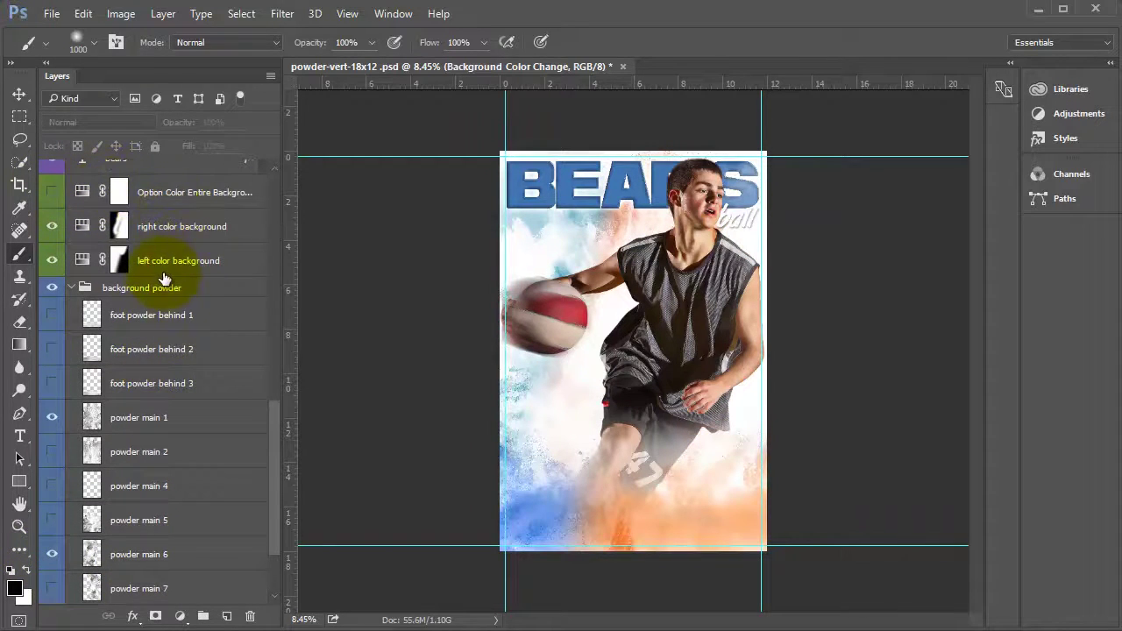
Step: Hide the right and left color background adjustments, show Option Color Entire Background and set its hue to 242
{"action": "scroll", "coordinate": [158, 289], "scroll_direction": "up", "scroll_amount": 3}
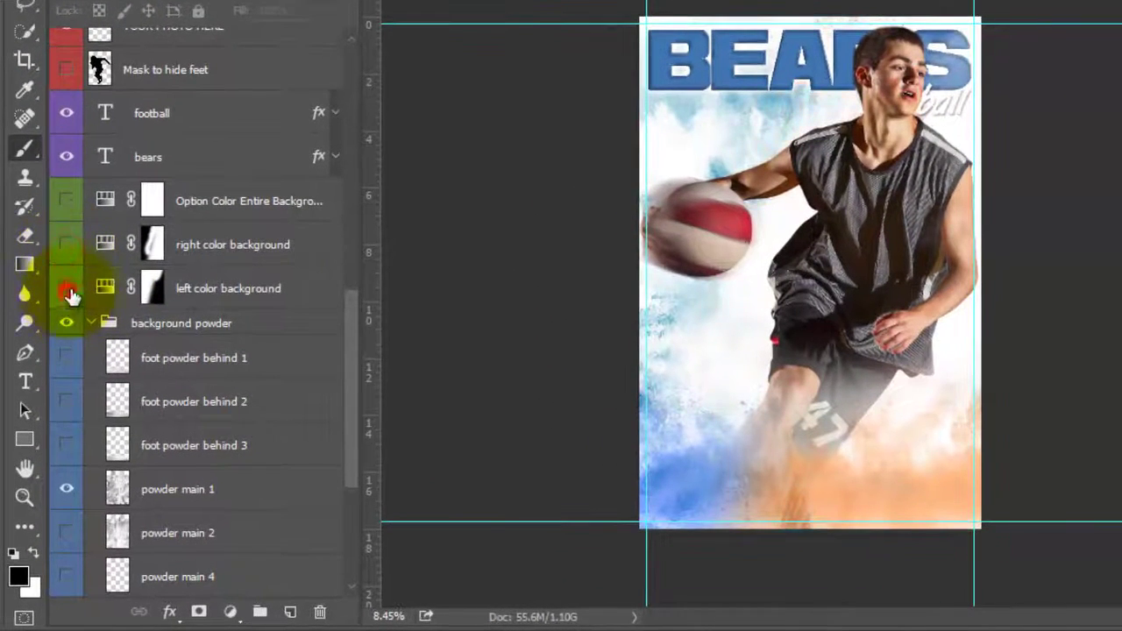
{"action": "left_click", "coordinate": [68, 295]}
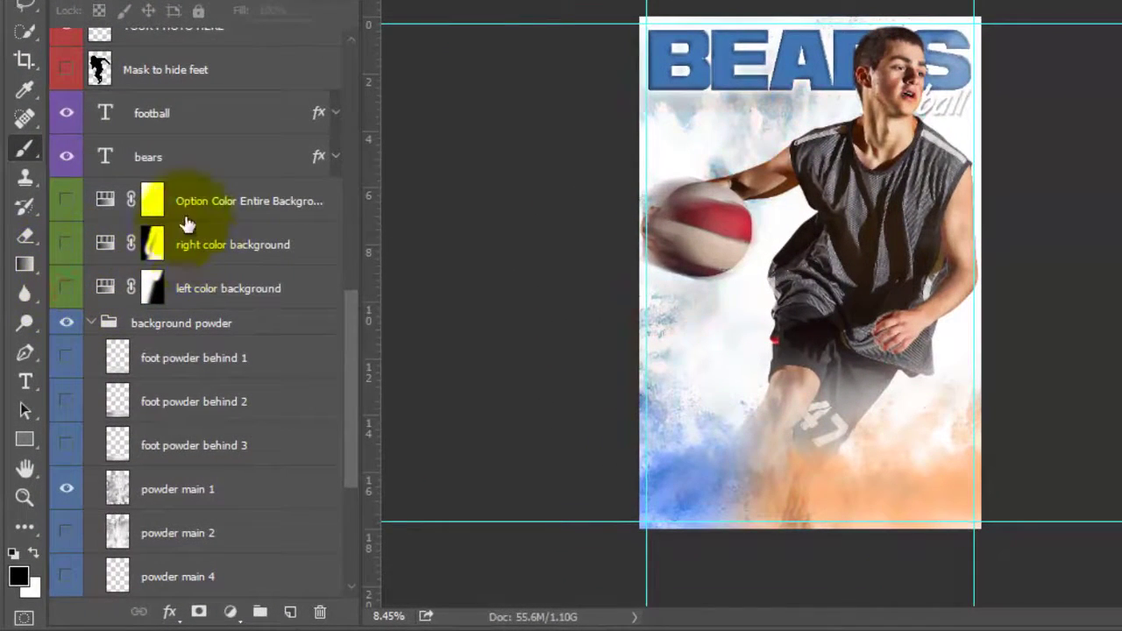
{"action": "left_click", "coordinate": [65, 204]}
{"action": "left_click", "coordinate": [251, 205]}
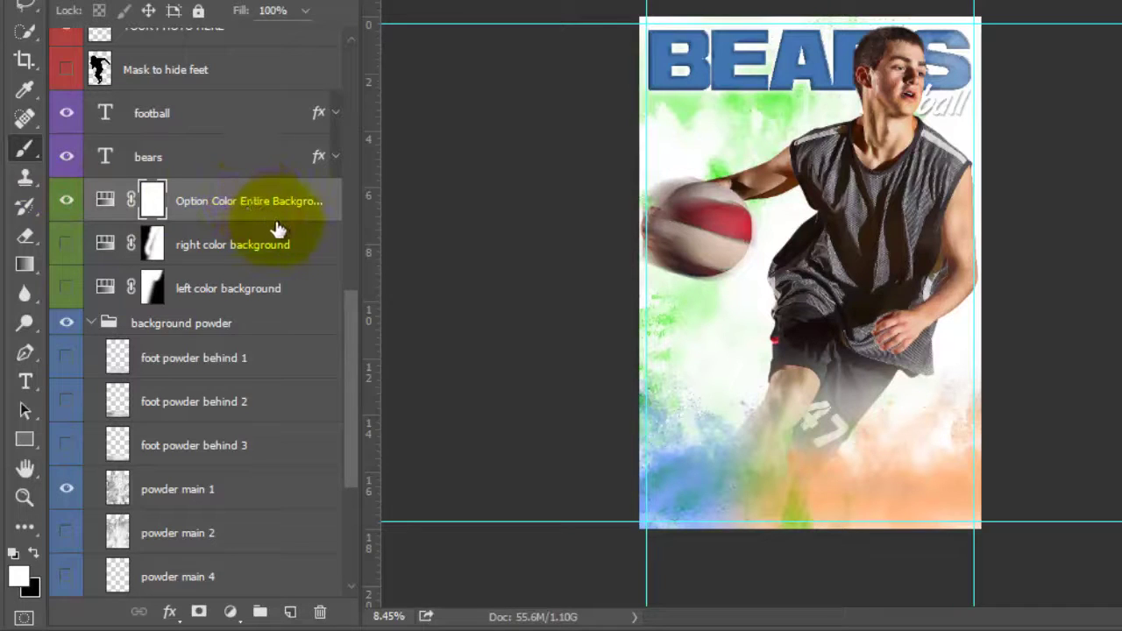
{"action": "double_click", "coordinate": [105, 201]}
{"action": "left_click_drag", "start_coordinate": [1099, 131], "coordinate": [1121, 128]}
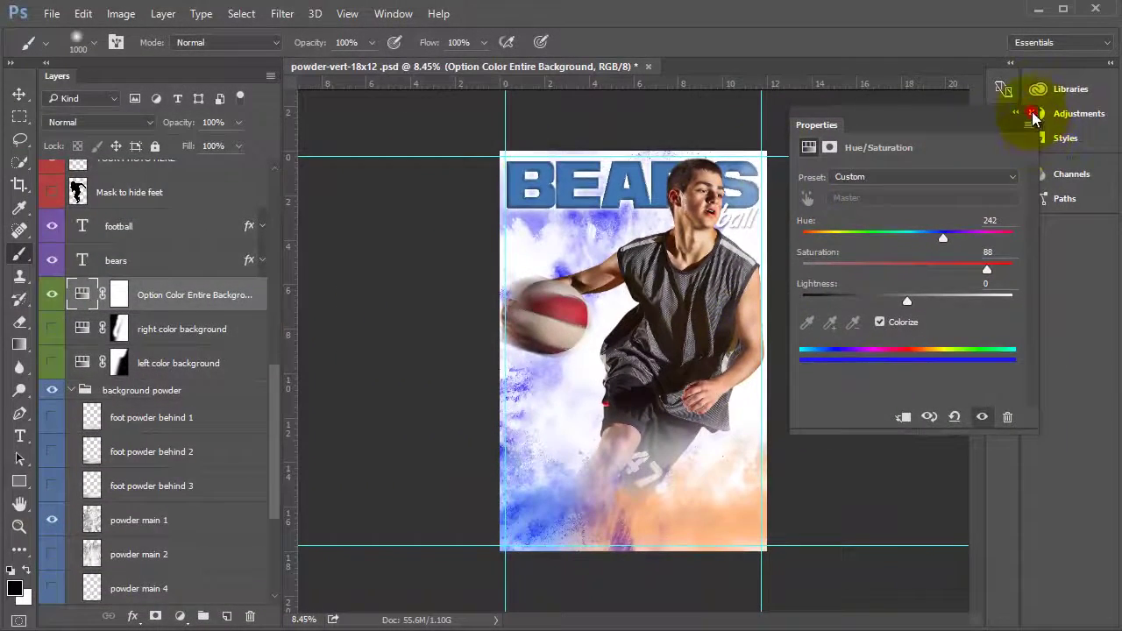
{"action": "left_click", "coordinate": [1032, 114]}
Step: Hide the right and left color front of feet adjustments, show Option Color Entire Background Feet and shift its hue to blue
{"action": "scroll", "coordinate": [125, 313], "scroll_direction": "up", "scroll_amount": 6}
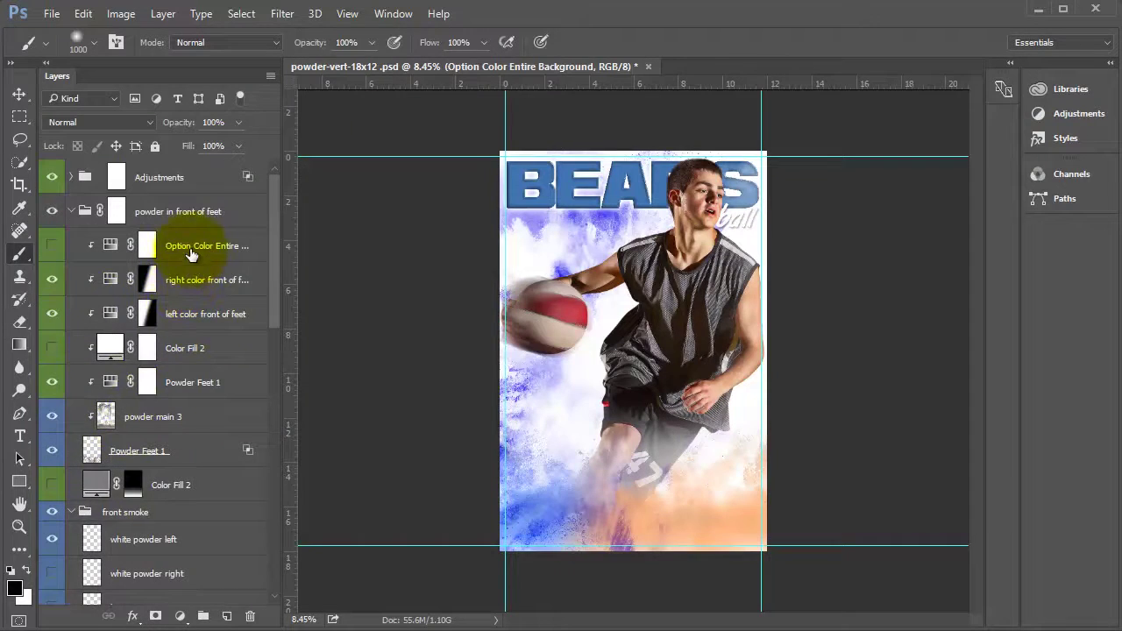
{"action": "left_click", "coordinate": [180, 249]}
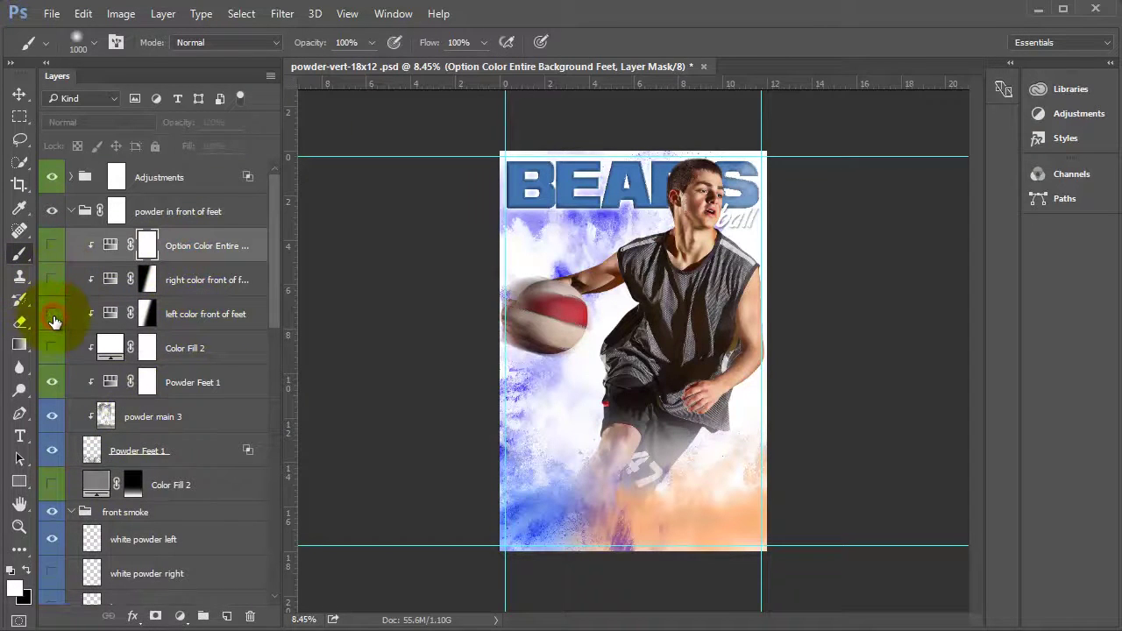
{"action": "left_click", "coordinate": [53, 316]}
{"action": "left_click", "coordinate": [53, 247]}
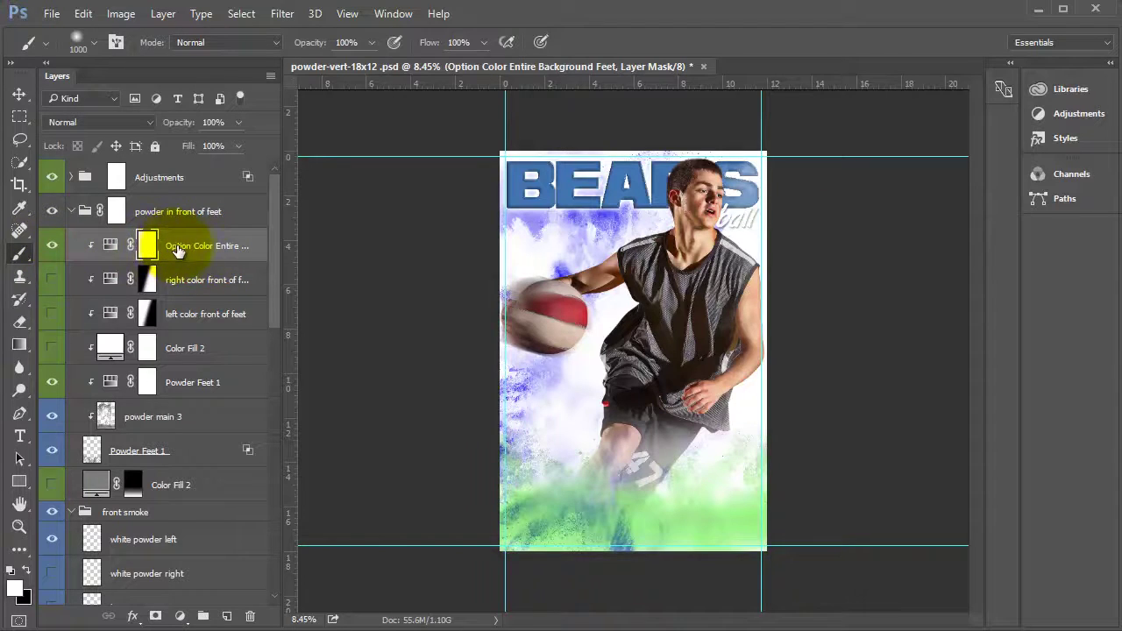
{"action": "double_click", "coordinate": [109, 246]}
{"action": "left_click_drag", "start_coordinate": [863, 238], "coordinate": [939, 240]}
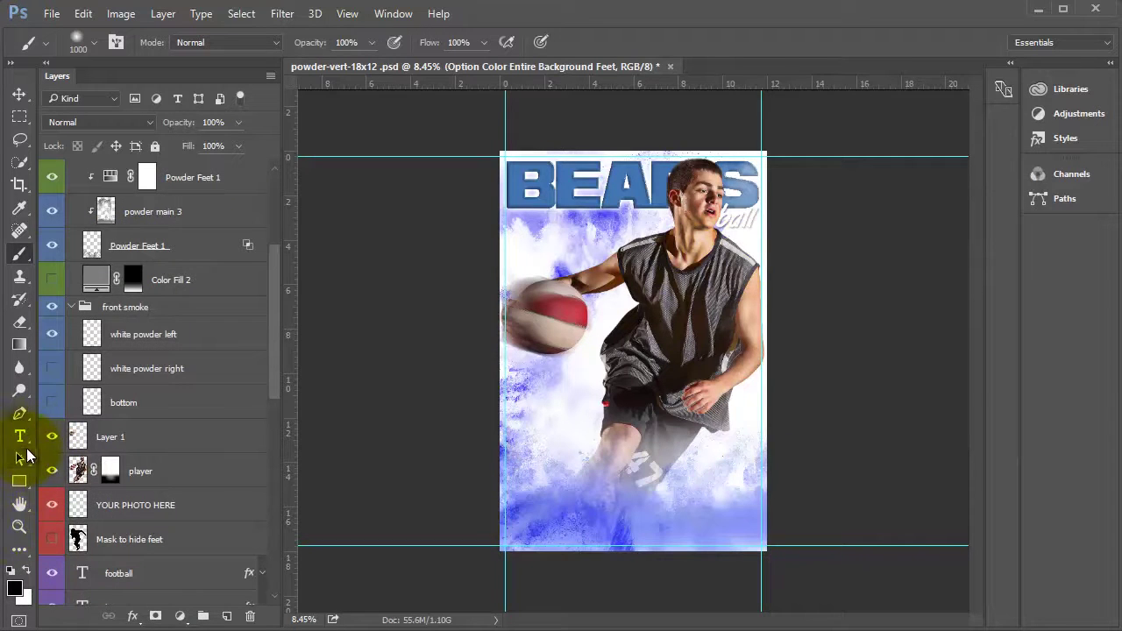
Step: Replace the BEARS title text with SUNS and scale it up to fill the poster width between the vertical guides
{"action": "left_click", "coordinate": [20, 438]}
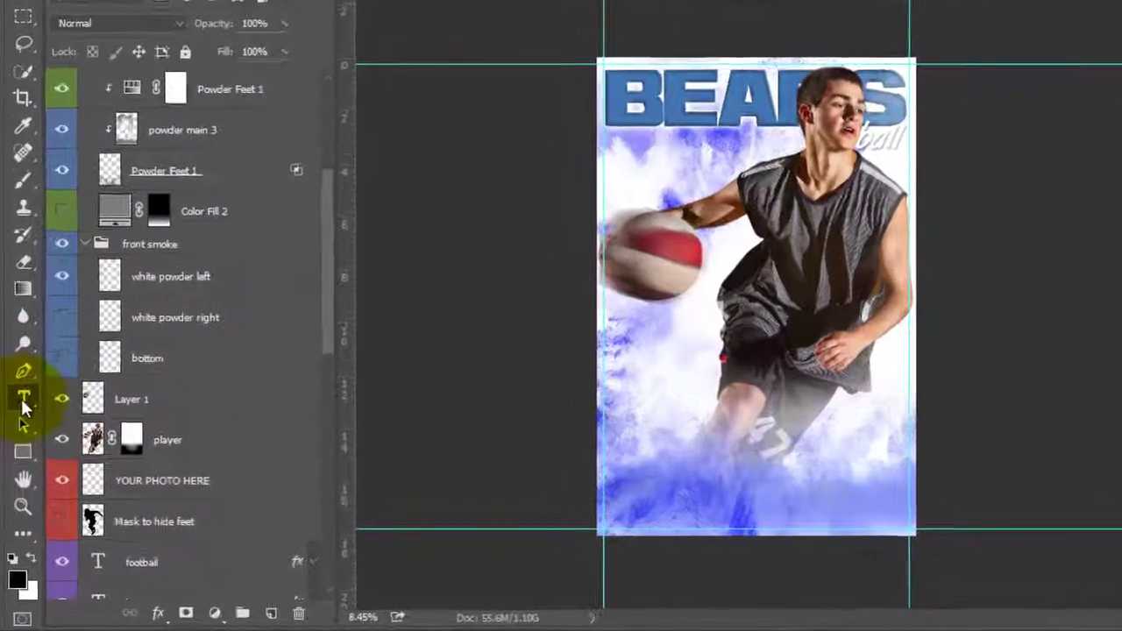
{"action": "left_click", "coordinate": [587, 177]}
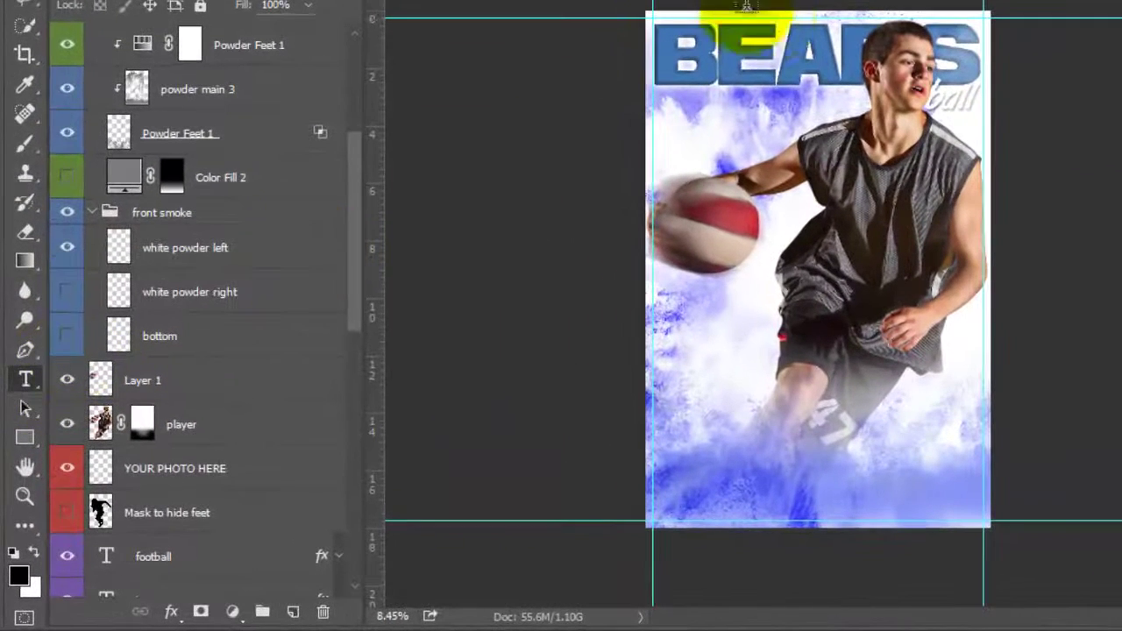
{"action": "left_click", "coordinate": [743, 53]}
{"action": "double_click", "coordinate": [747, 56]}
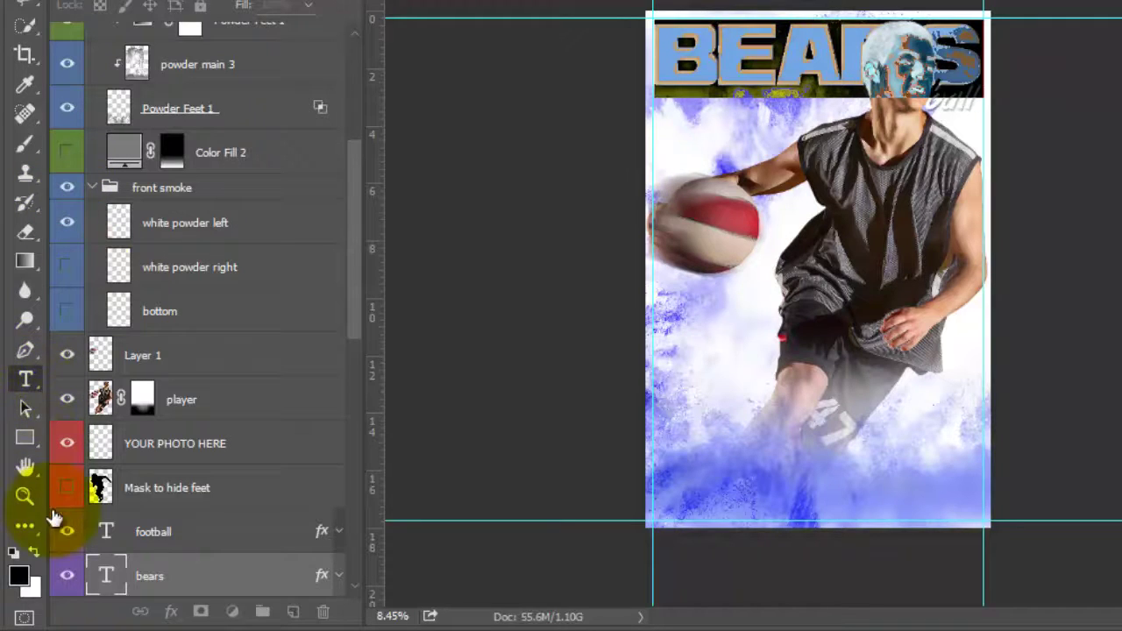
{"action": "left_click", "coordinate": [67, 576]}
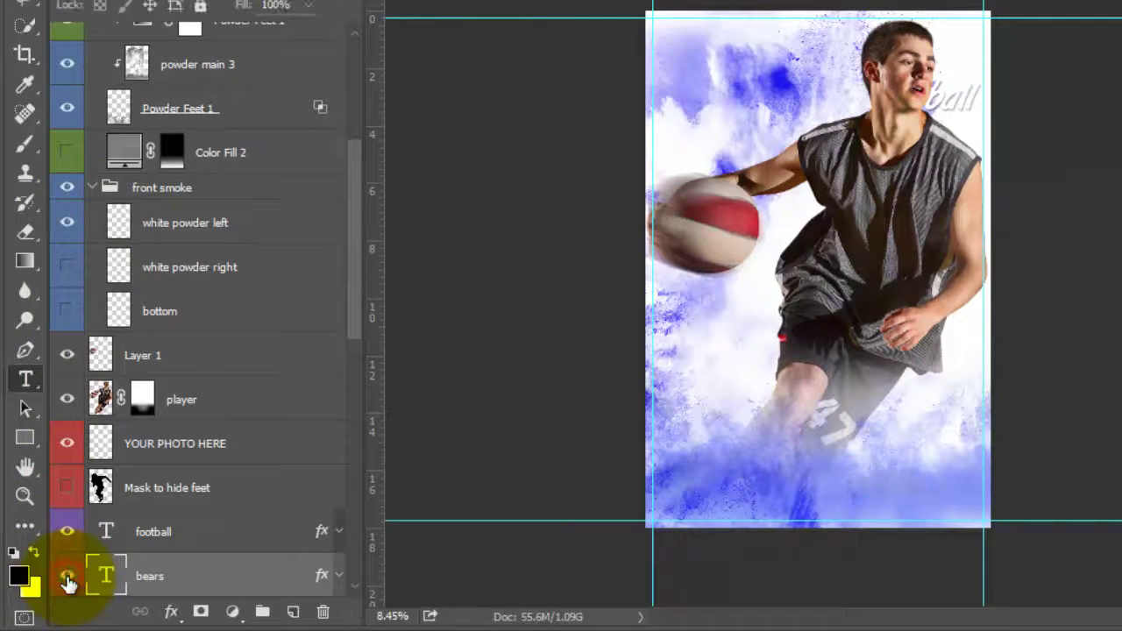
{"action": "left_click", "coordinate": [70, 574]}
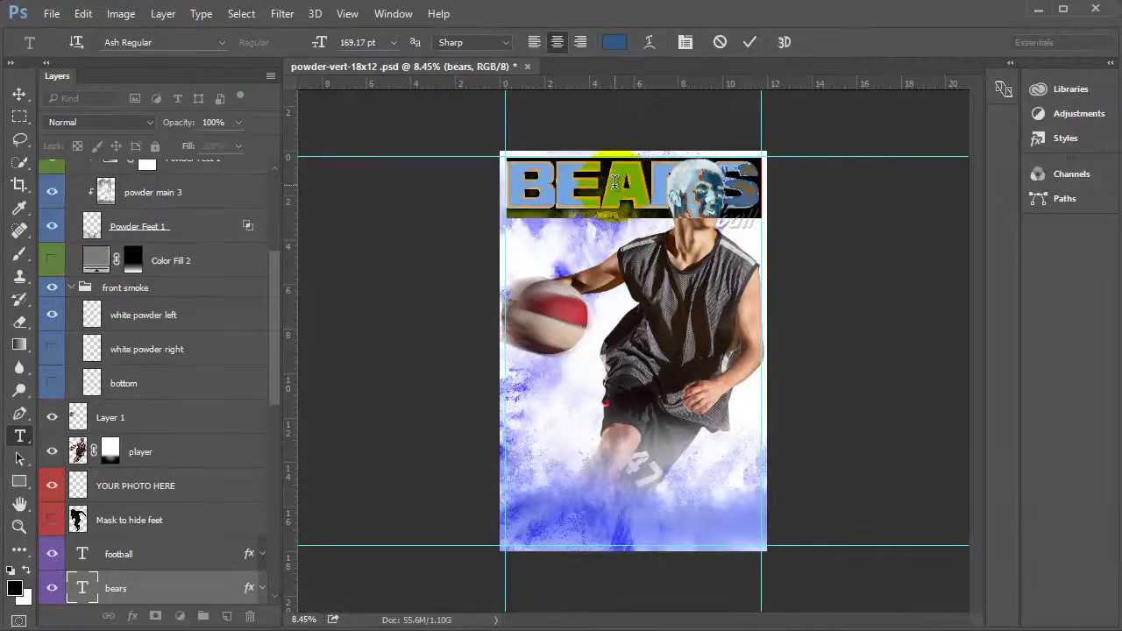
{"action": "type", "text": "SUNS"}
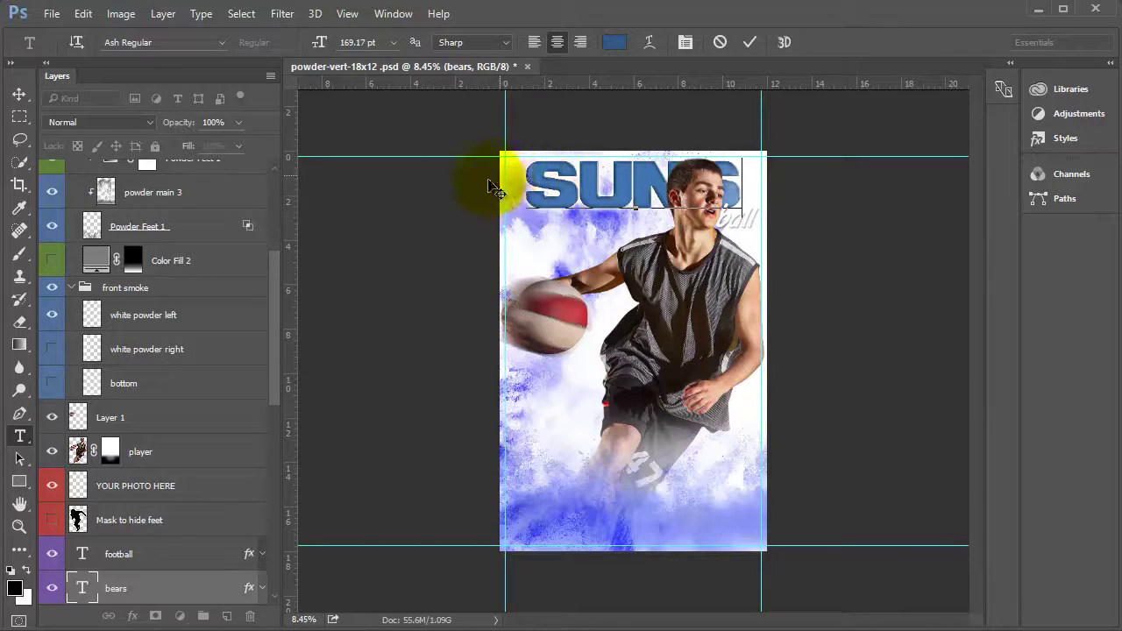
{"action": "left_click_drag", "start_coordinate": [537, 171], "coordinate": [763, 175]}
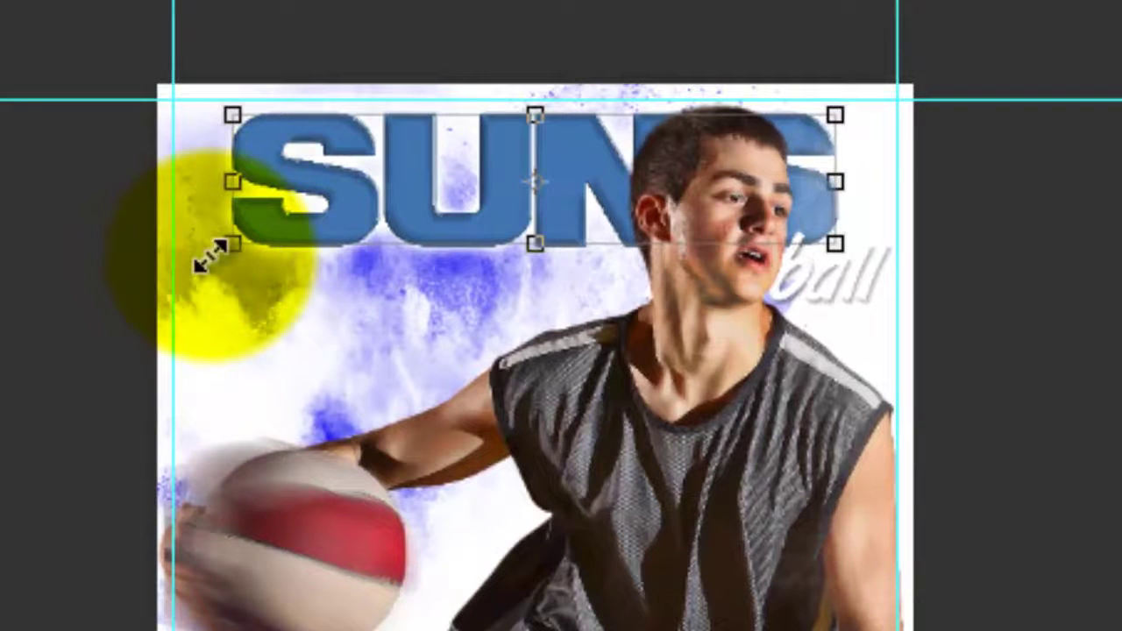
{"action": "left_click_drag", "start_coordinate": [230, 243], "coordinate": [169, 292]}
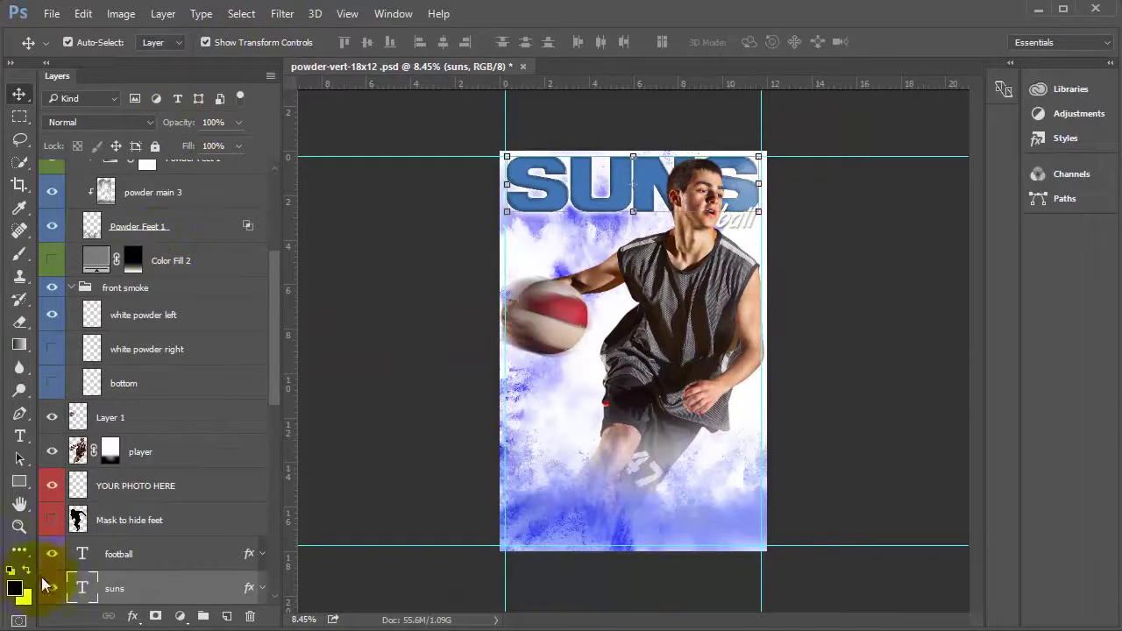
Step: Change the text color of the SUNS title to orange
{"action": "left_click", "coordinate": [139, 585]}
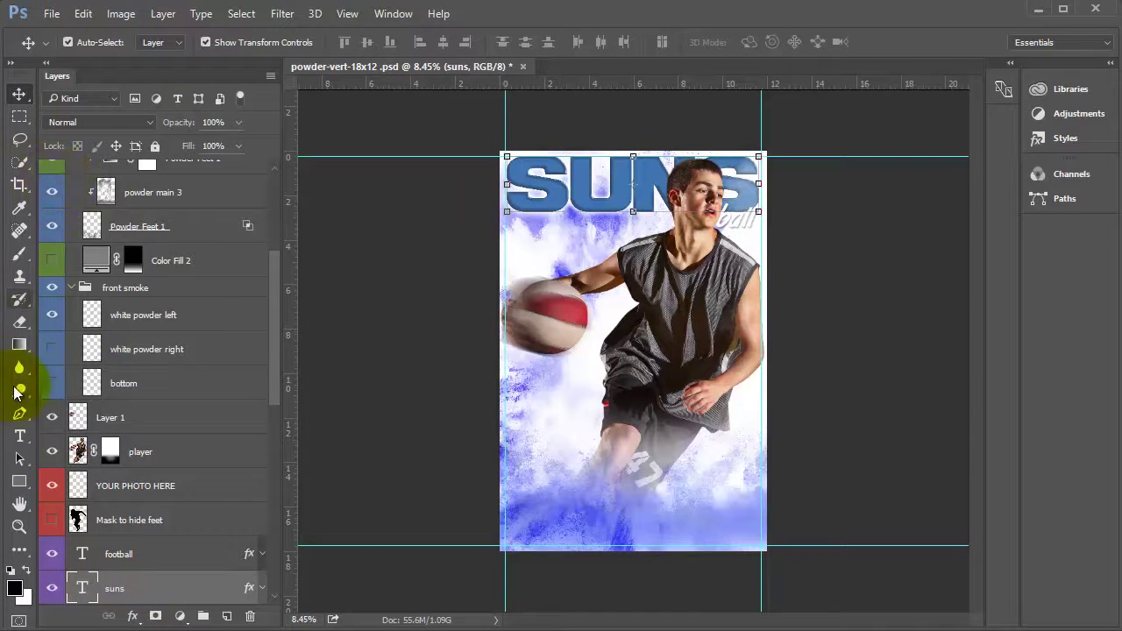
{"action": "left_click", "coordinate": [19, 435]}
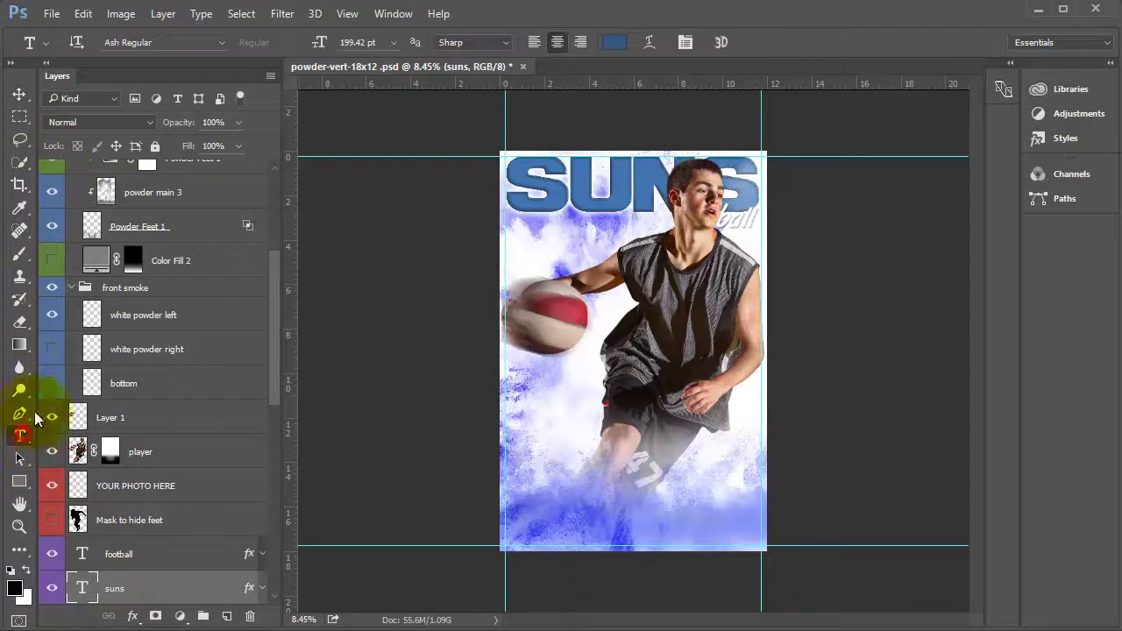
{"action": "double_click", "coordinate": [587, 183]}
{"action": "left_click", "coordinate": [615, 42]}
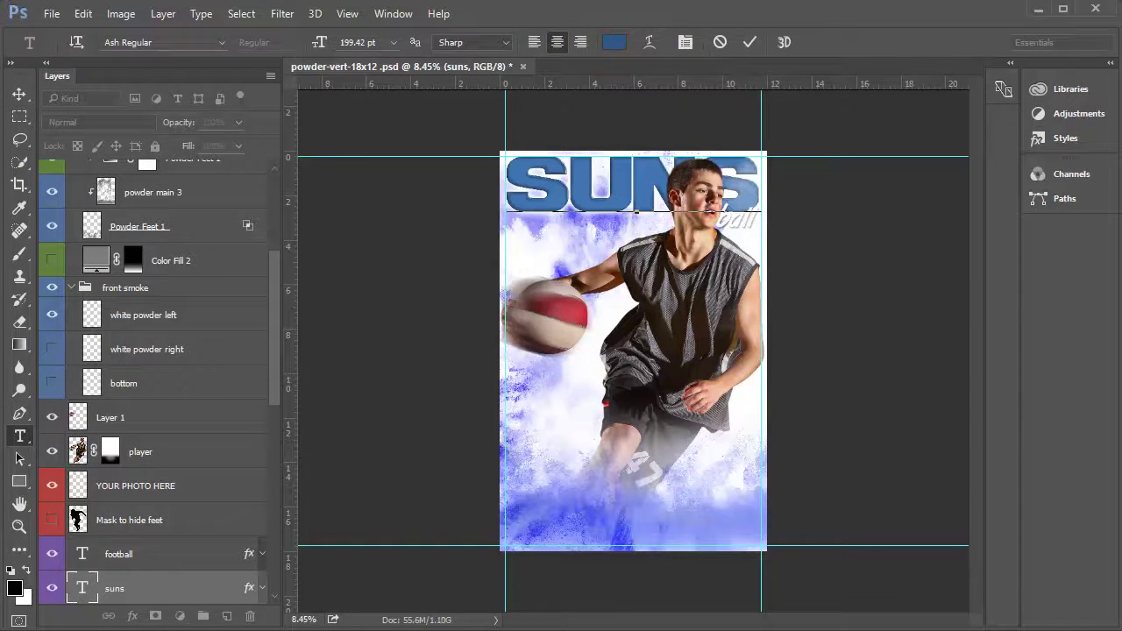
{"action": "left_click", "coordinate": [762, 347]}
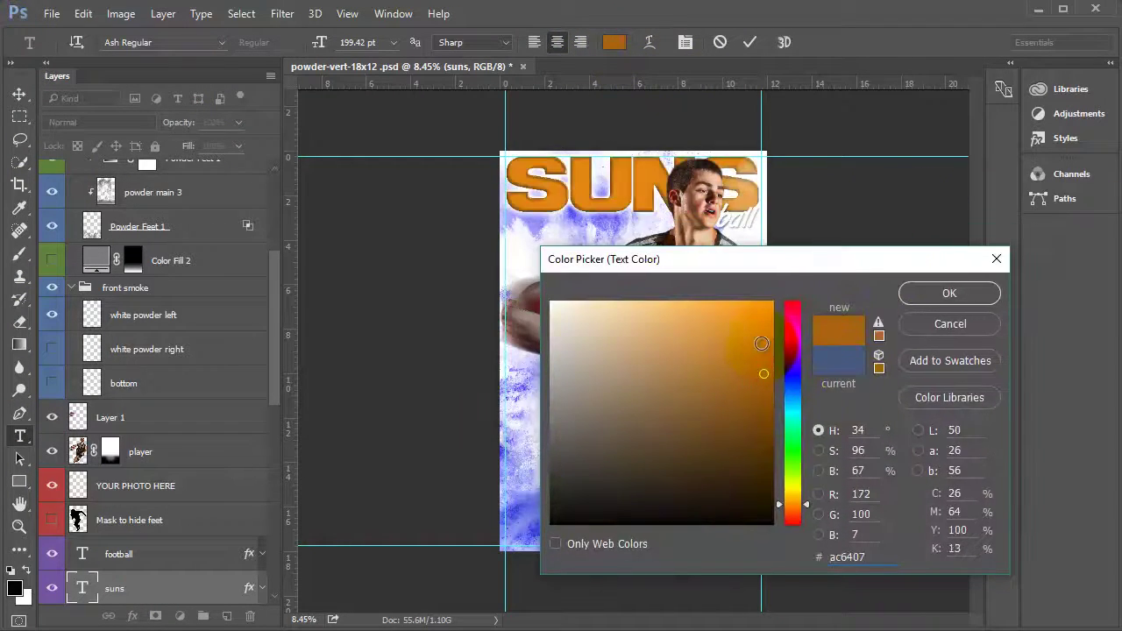
{"action": "left_click", "coordinate": [979, 289]}
{"action": "left_click", "coordinate": [596, 191]}
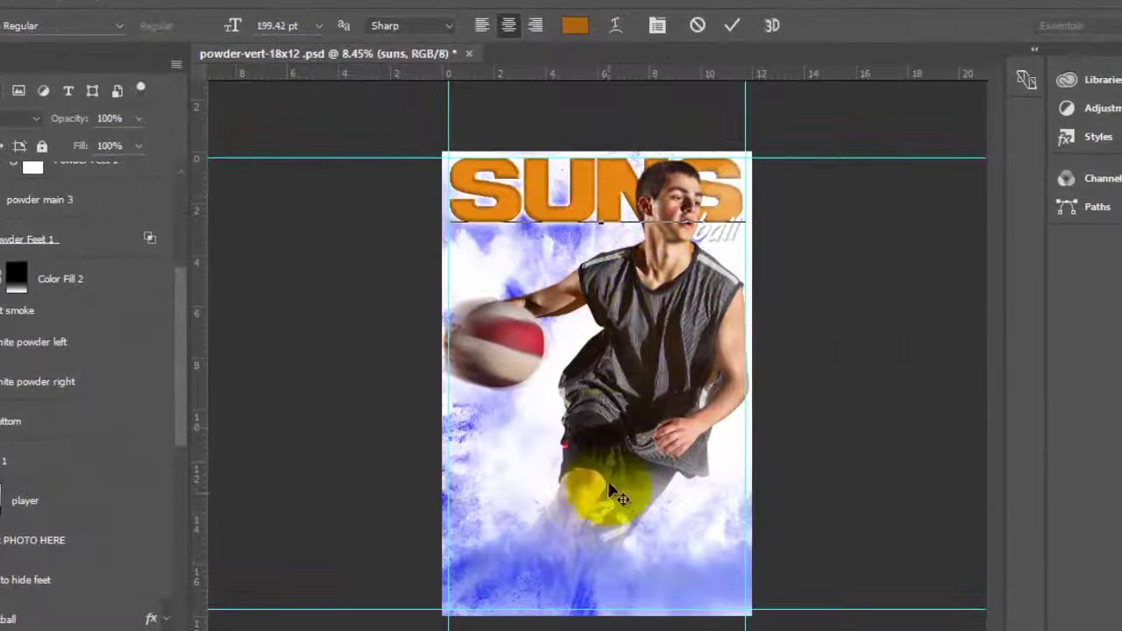
{"action": "double_click", "coordinate": [585, 180]}
{"action": "left_click", "coordinate": [482, 496]}
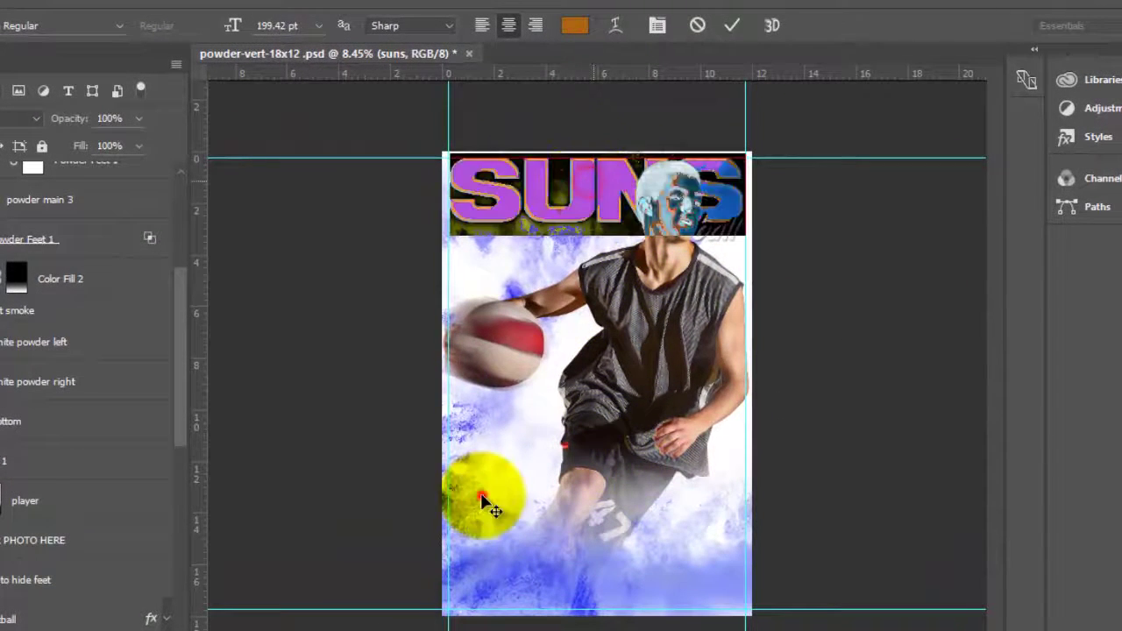
{"action": "left_click", "coordinate": [596, 202]}
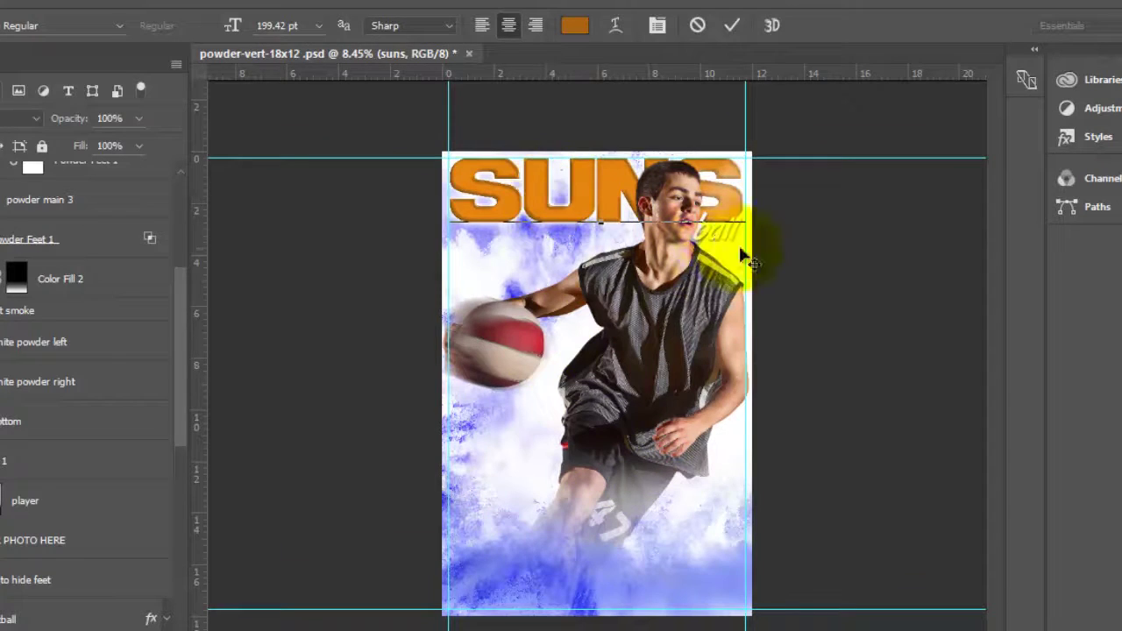
Step: Select the football text layer and hide both the football and suns text layers
{"action": "scroll", "coordinate": [9, 539], "scroll_direction": "down", "scroll_amount": 3}
{"action": "left_click", "coordinate": [22, 501]}
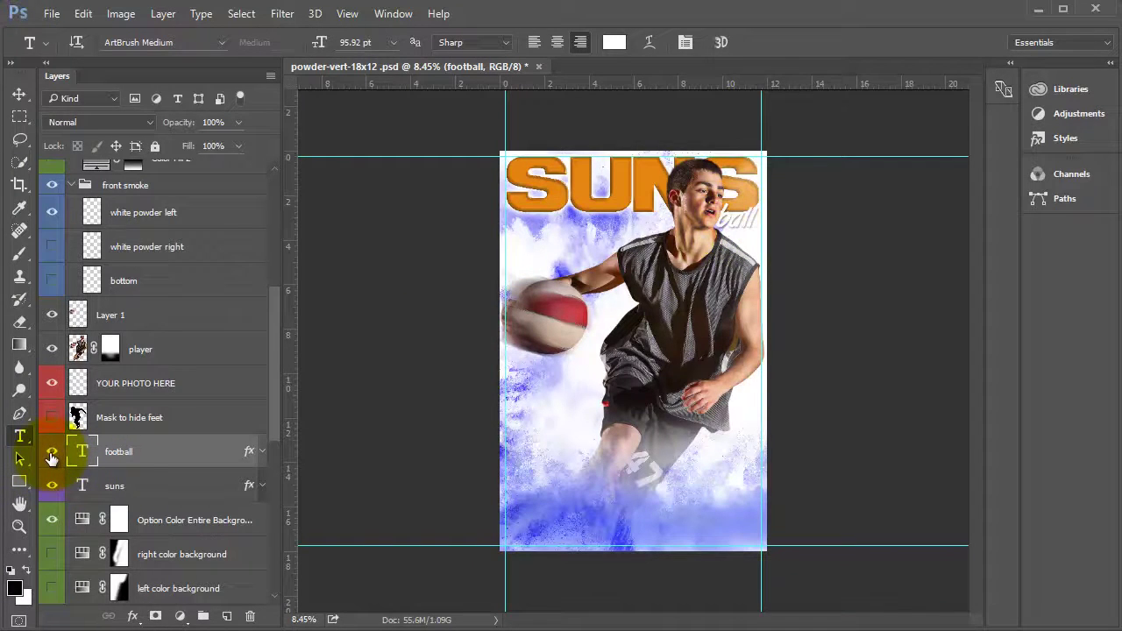
{"action": "left_click_drag", "start_coordinate": [51, 456], "coordinate": [51, 485]}
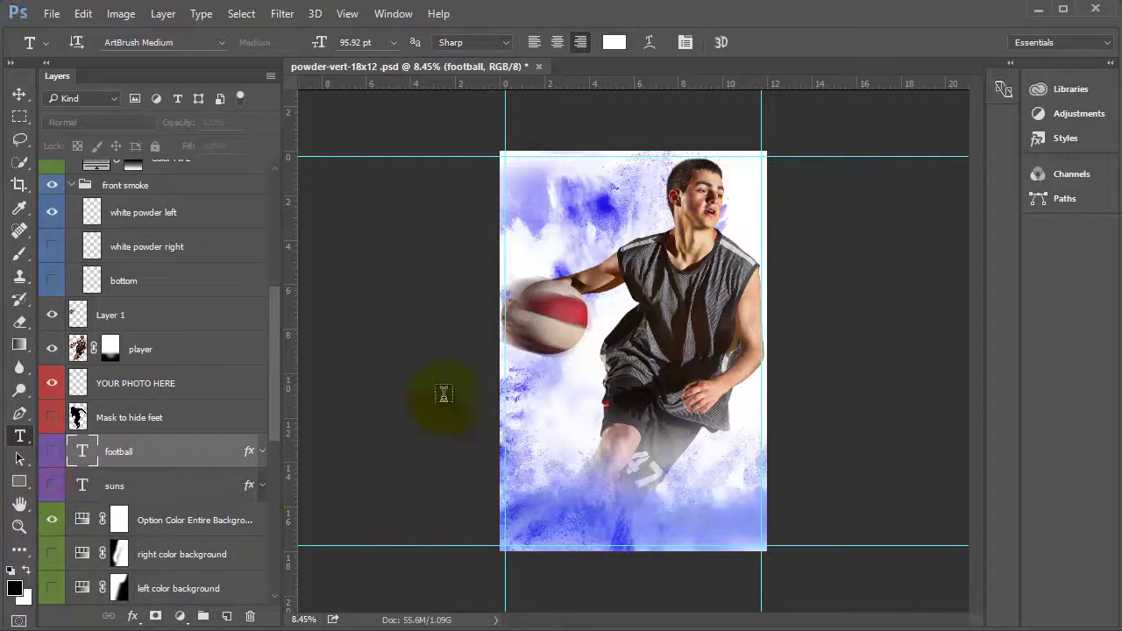
Step: Hide both Option Color Entire Background adjustments and show the right and left color adjustments for the front powder and the background again
{"action": "scroll", "coordinate": [196, 412], "scroll_direction": "up", "scroll_amount": 5}
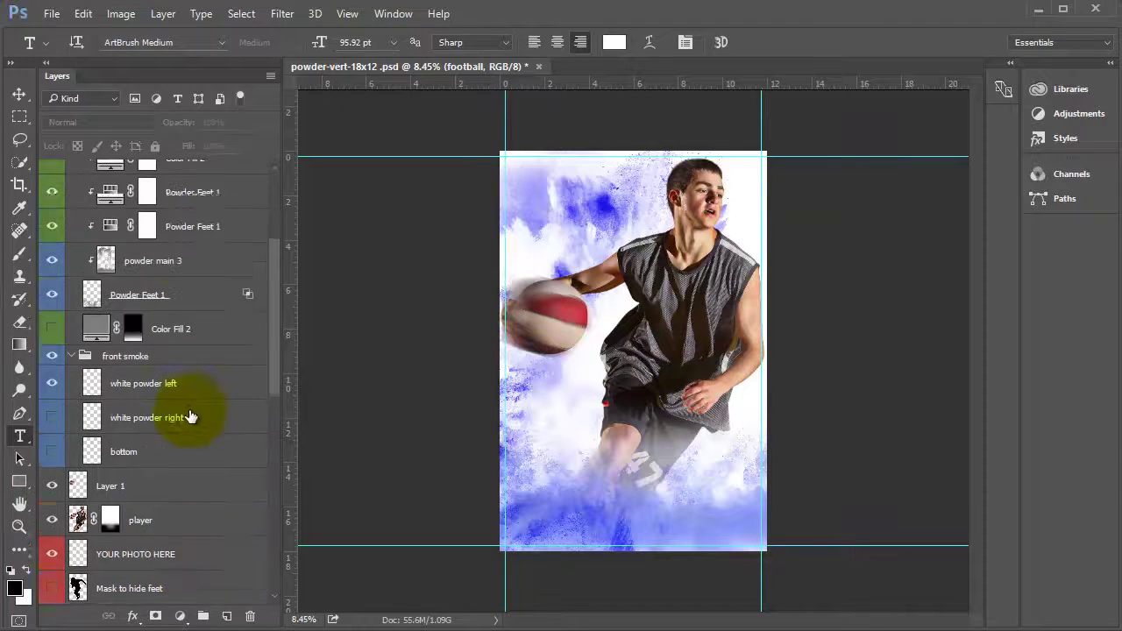
{"action": "left_click", "coordinate": [51, 279]}
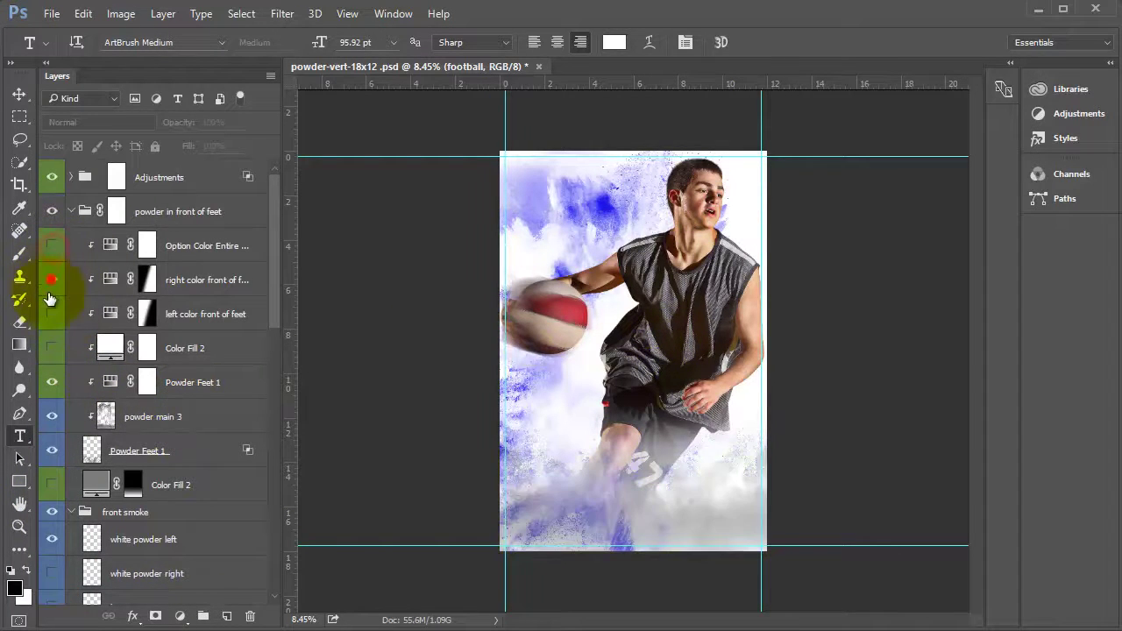
{"action": "left_click", "coordinate": [52, 313]}
{"action": "scroll", "coordinate": [166, 508], "scroll_direction": "down", "scroll_amount": 5}
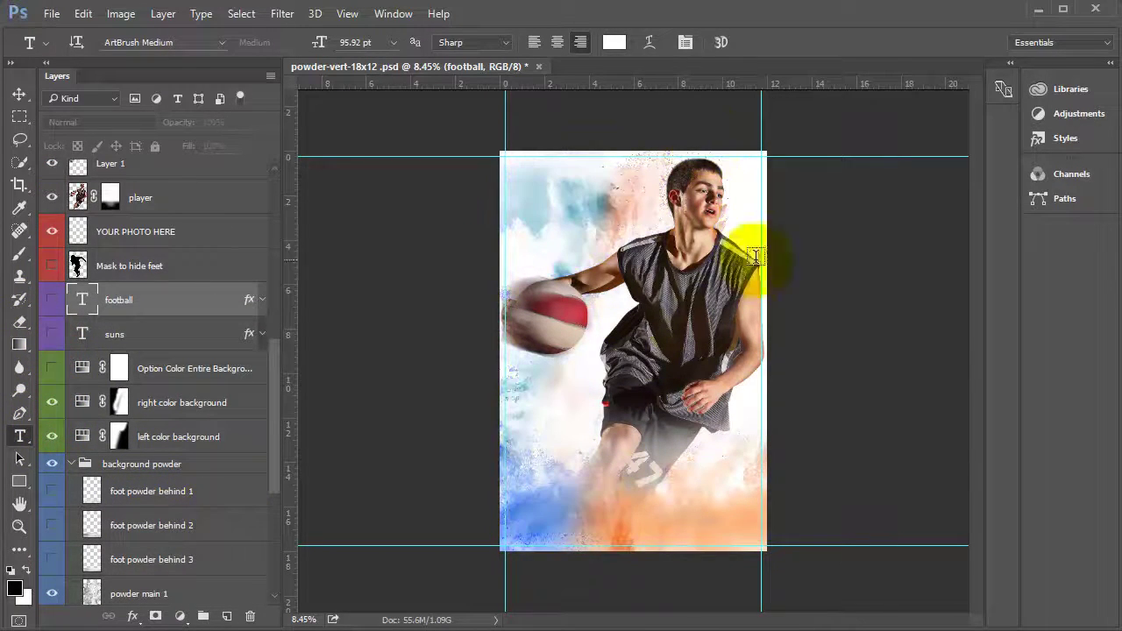
Step: Set the hue of the left color background adjustment to 231
{"action": "left_click", "coordinate": [183, 437]}
{"action": "double_click", "coordinate": [83, 436]}
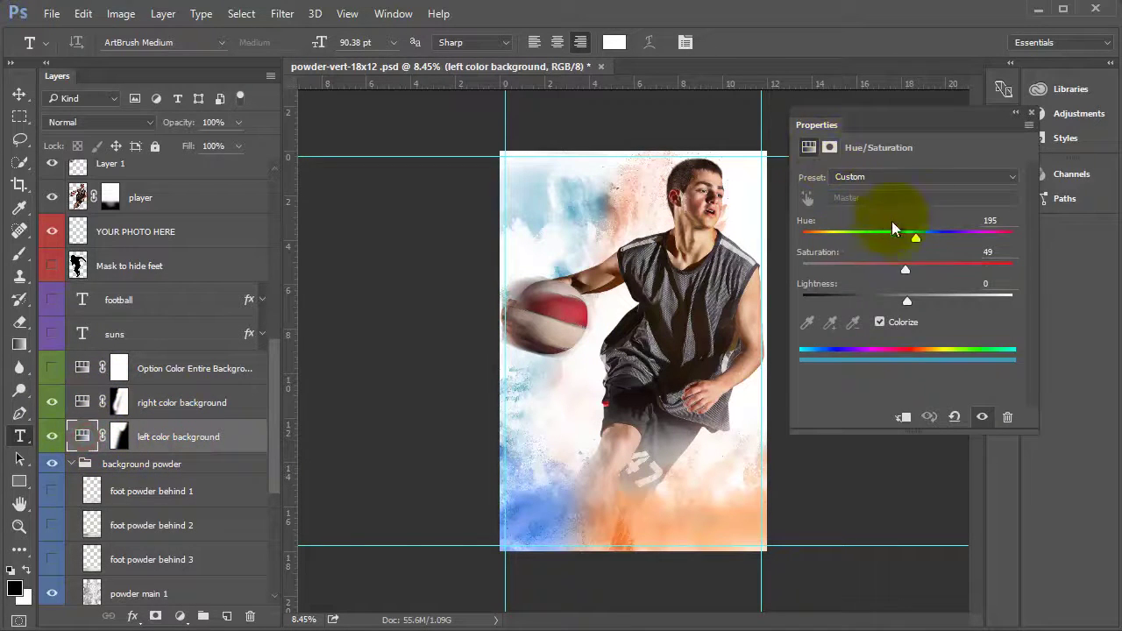
{"action": "left_click_drag", "start_coordinate": [936, 241], "coordinate": [934, 244]}
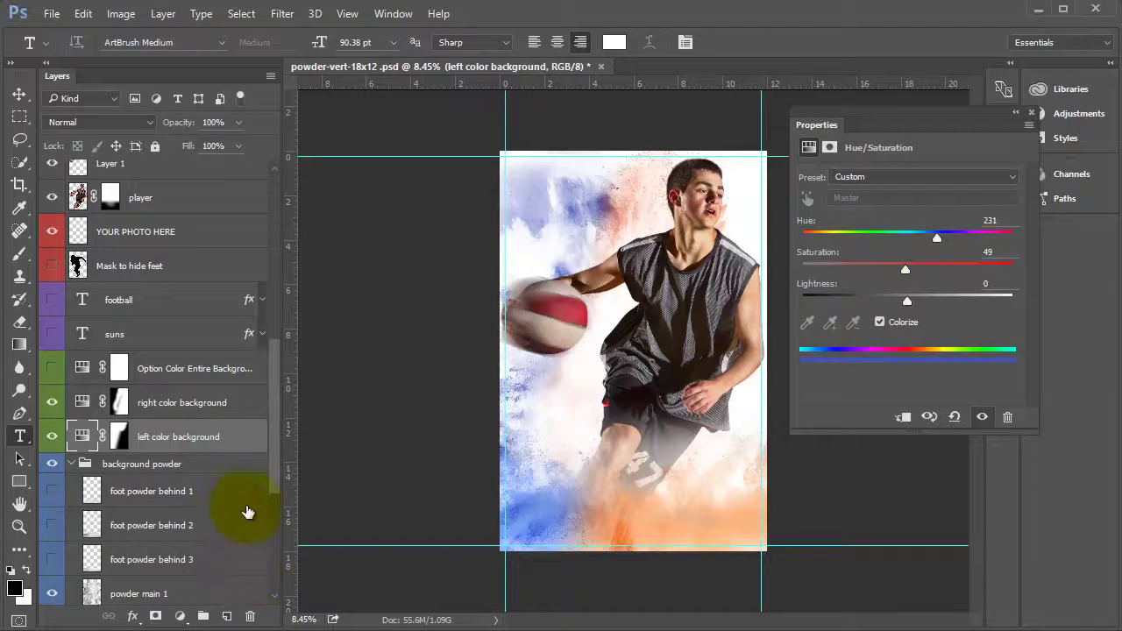
Step: Show the Background Color Change fill layer beneath the background powder group and move the adjustment properties away from the poster
{"action": "left_click_drag", "start_coordinate": [276, 483], "coordinate": [276, 583]}
{"action": "left_click", "coordinate": [50, 558]}
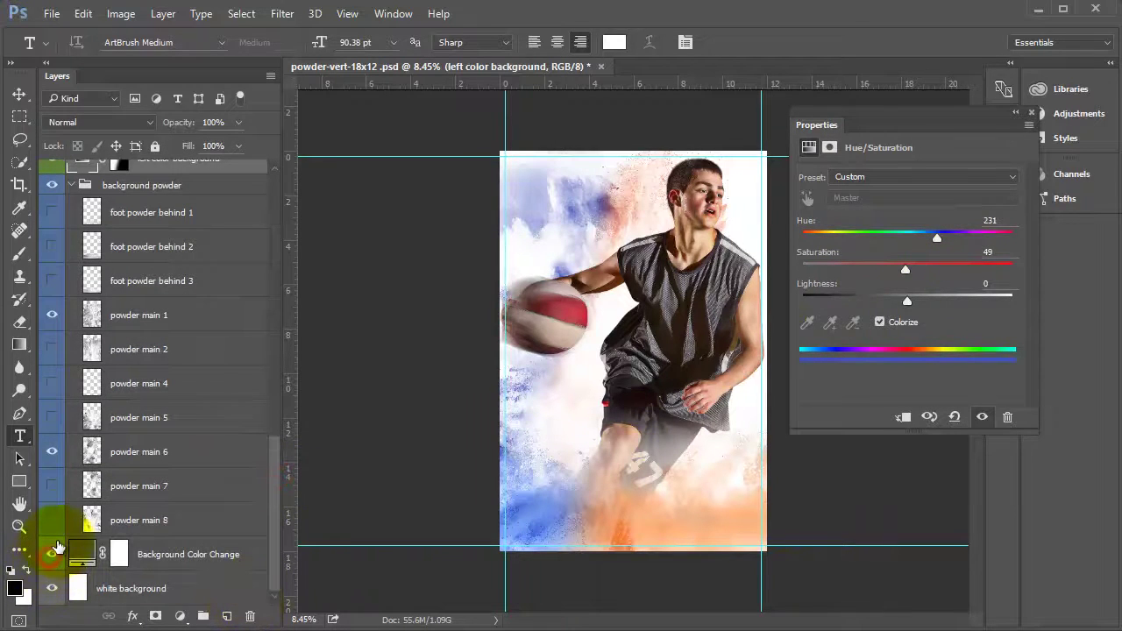
{"action": "left_click", "coordinate": [53, 550]}
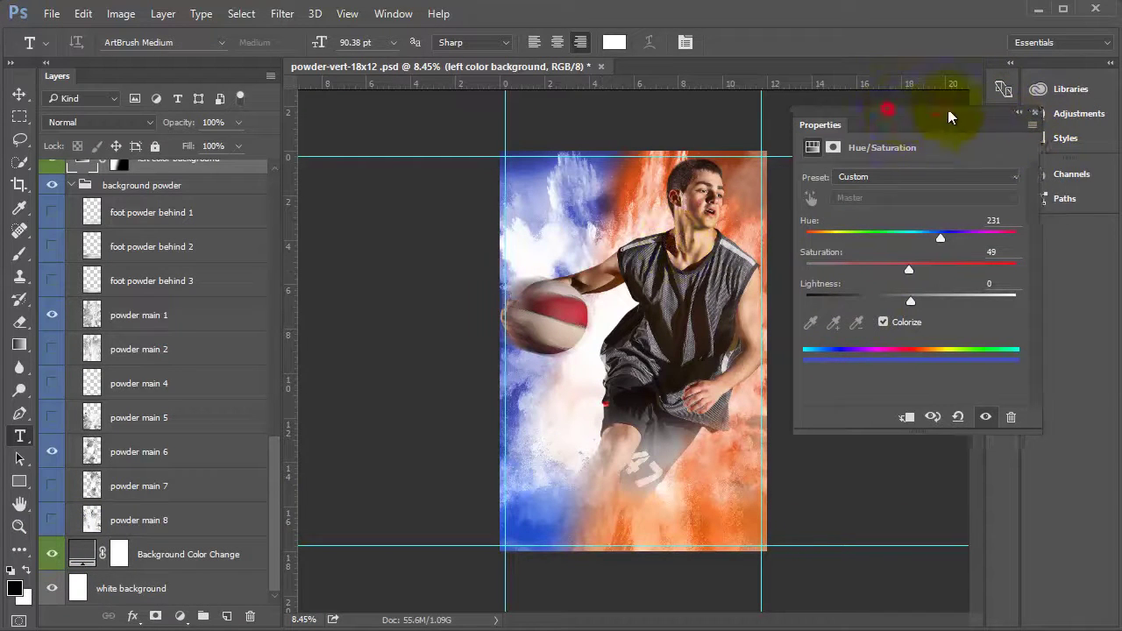
{"action": "left_click_drag", "start_coordinate": [899, 109], "coordinate": [1121, 173]}
Step: Select Layer 1 containing the basketball and add a Hue/Saturation adjustment layer above it
{"action": "scroll", "coordinate": [140, 470], "scroll_direction": "up", "scroll_amount": 3}
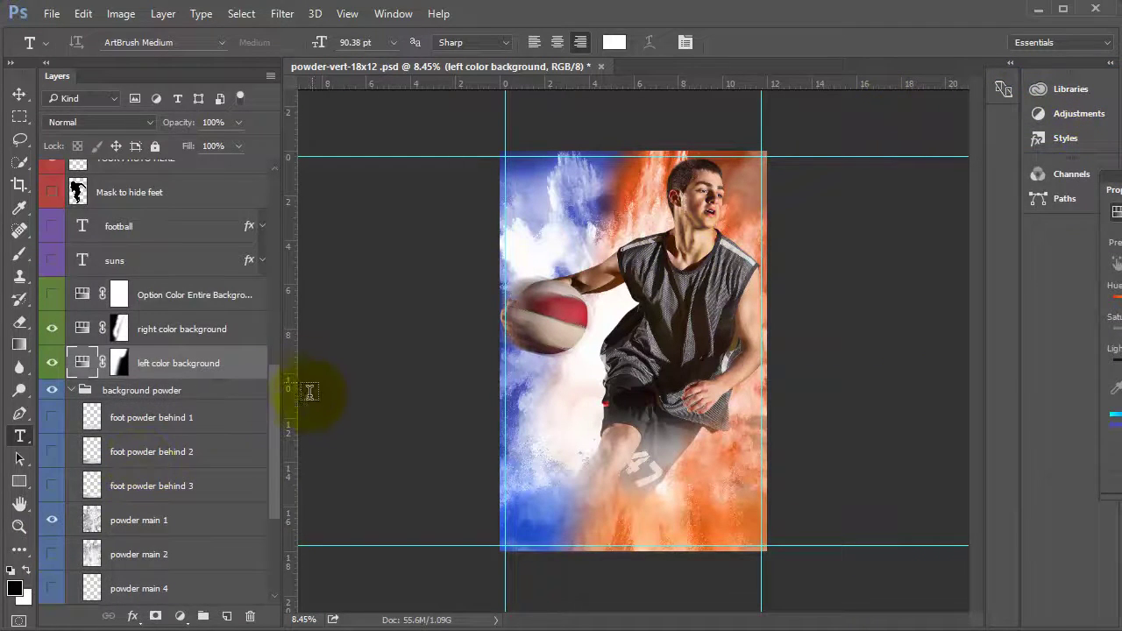
{"action": "scroll", "coordinate": [268, 413], "scroll_direction": "up", "scroll_amount": 3}
{"action": "left_click", "coordinate": [171, 300]}
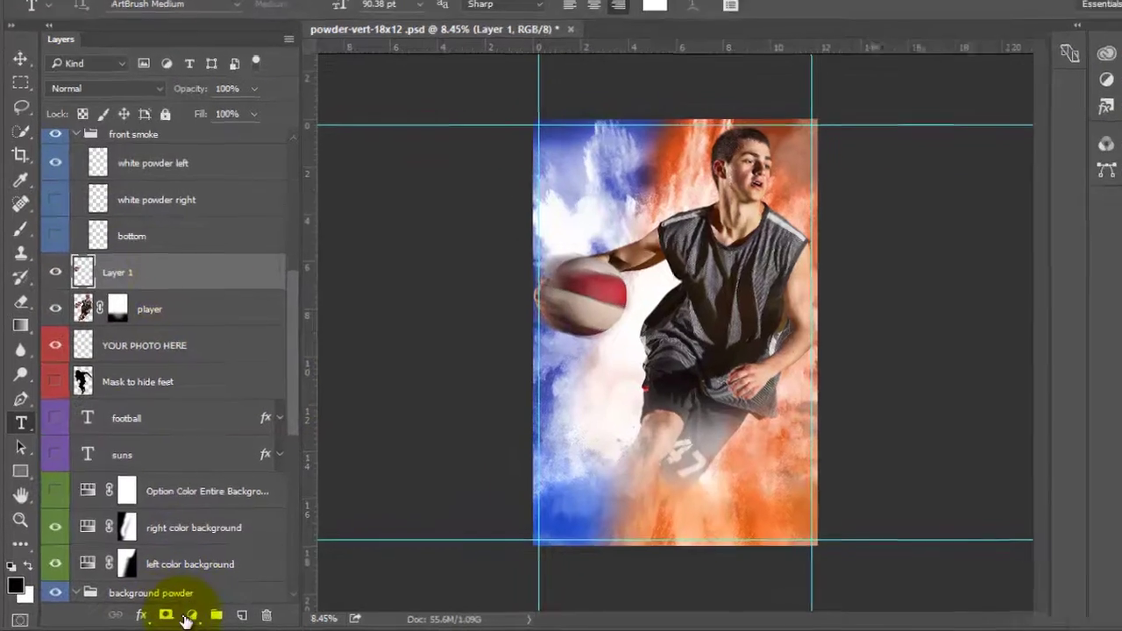
{"action": "left_click", "coordinate": [180, 616]}
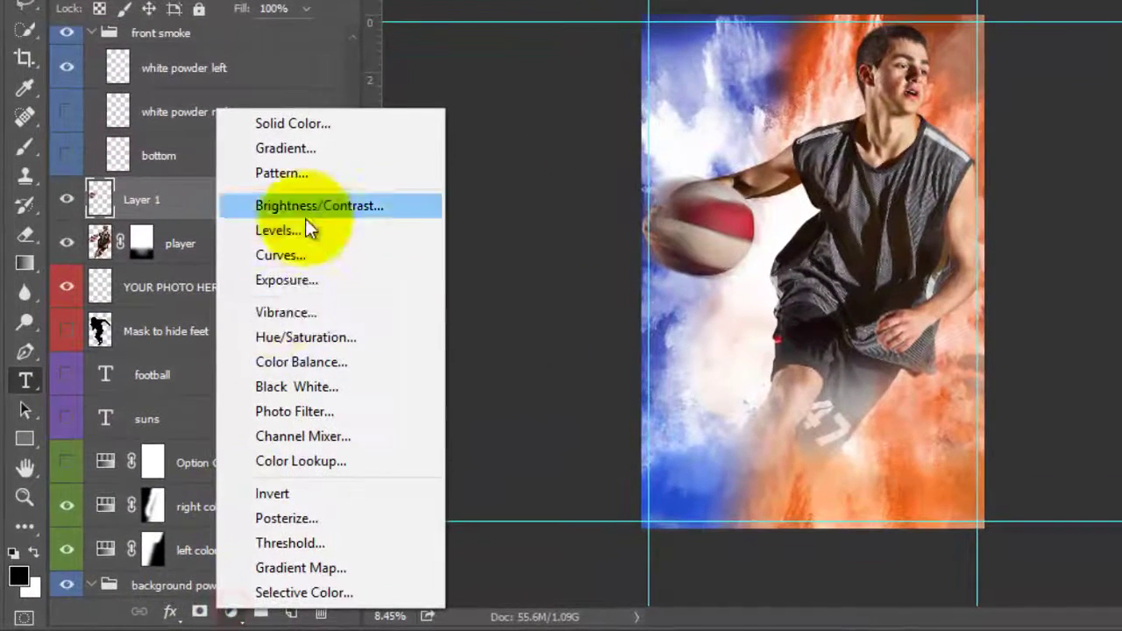
{"action": "left_click", "coordinate": [263, 354]}
Step: Clip the new Hue/Saturation adjustment to Layer 1 and adjust the basketball's color with it
{"action": "right_click", "coordinate": [220, 199]}
{"action": "left_click", "coordinate": [252, 182]}
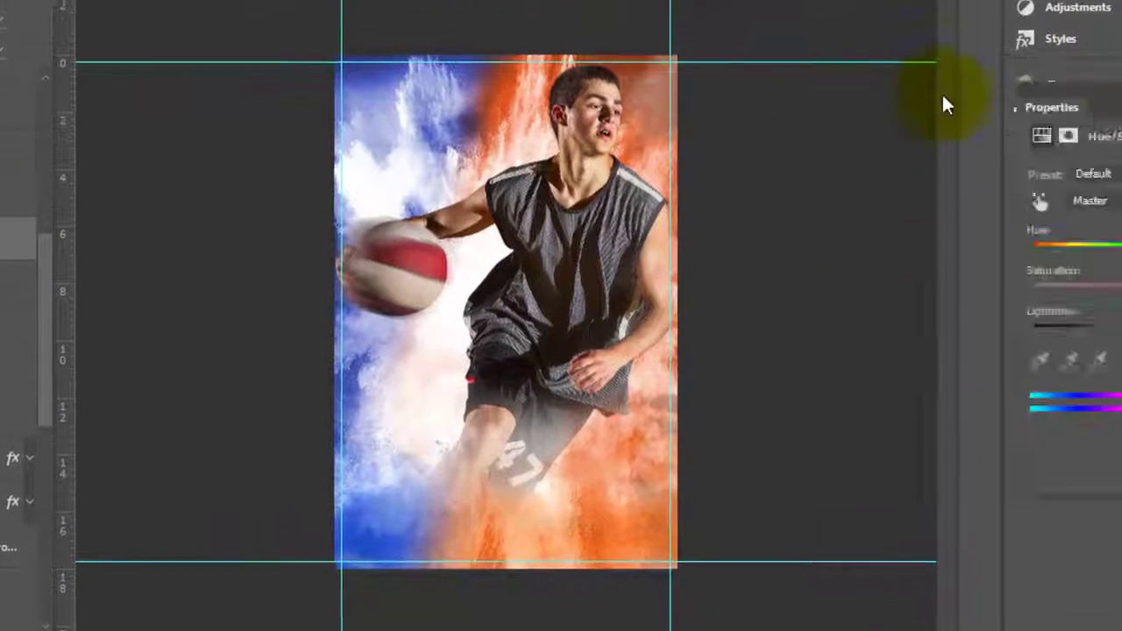
{"action": "left_click_drag", "start_coordinate": [1086, 108], "coordinate": [727, 120]}
{"action": "left_click_drag", "start_coordinate": [775, 274], "coordinate": [809, 288]}
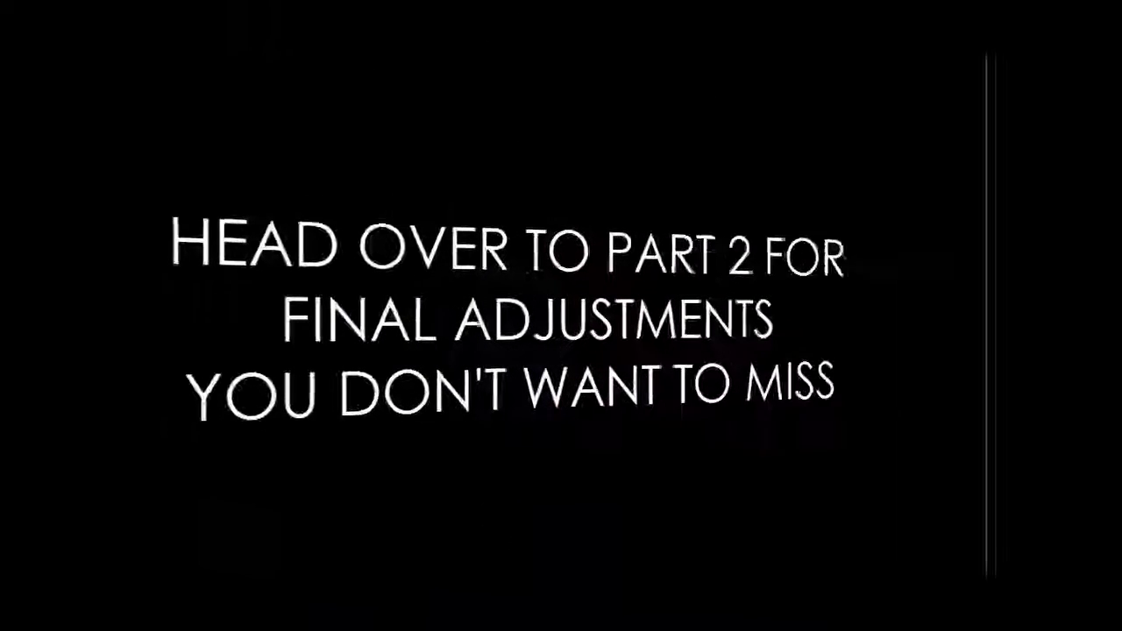